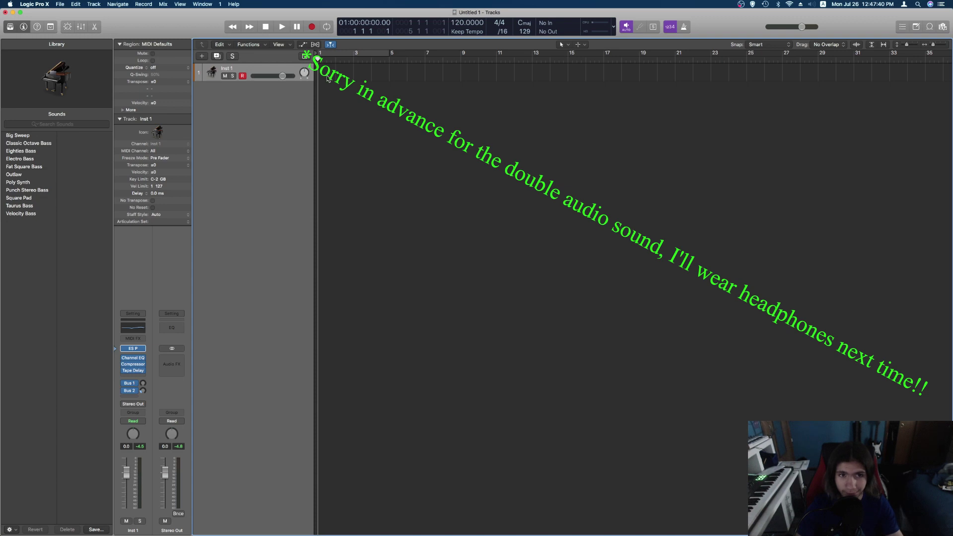
# - Create an empty MIDI region at bar 1 on the Inst 1 track and lengthen it to four bars
pyautogui.rightClick(327, 82)
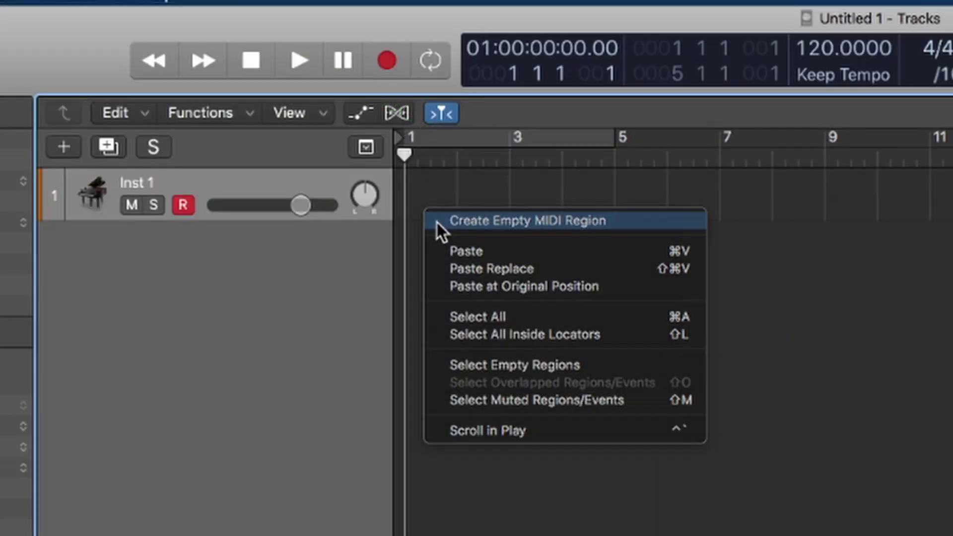
pyautogui.click(437, 222)
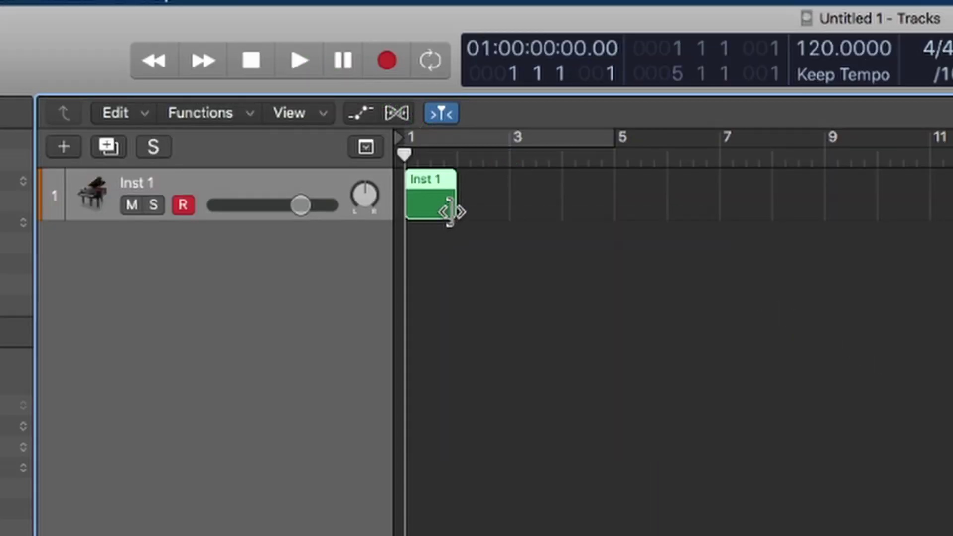
pyautogui.moveTo(450, 212); pyautogui.dragTo(614, 212)
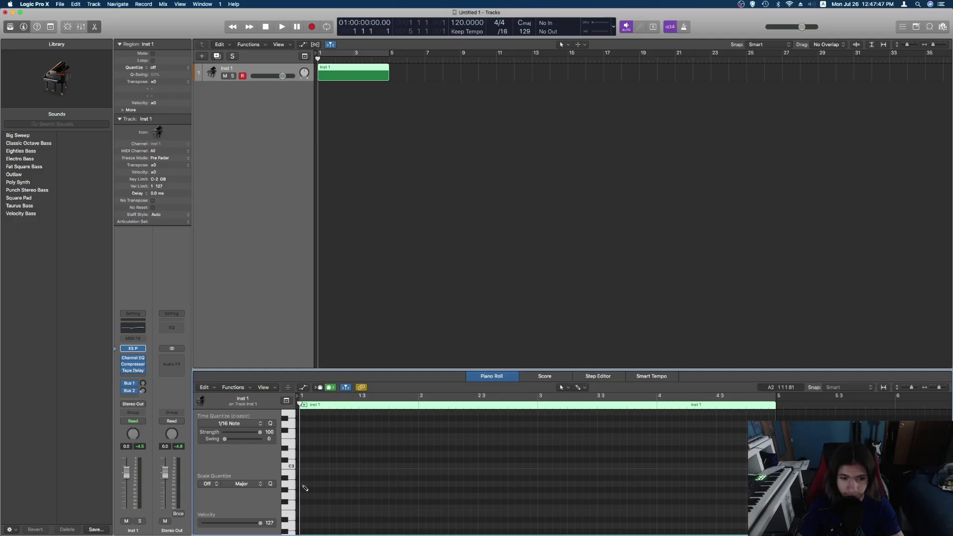
# - Draw four one-bar notes, A2, B2, C3 and E3, in consecutive bars of the Inst 1 region
pyautogui.click(307, 485)
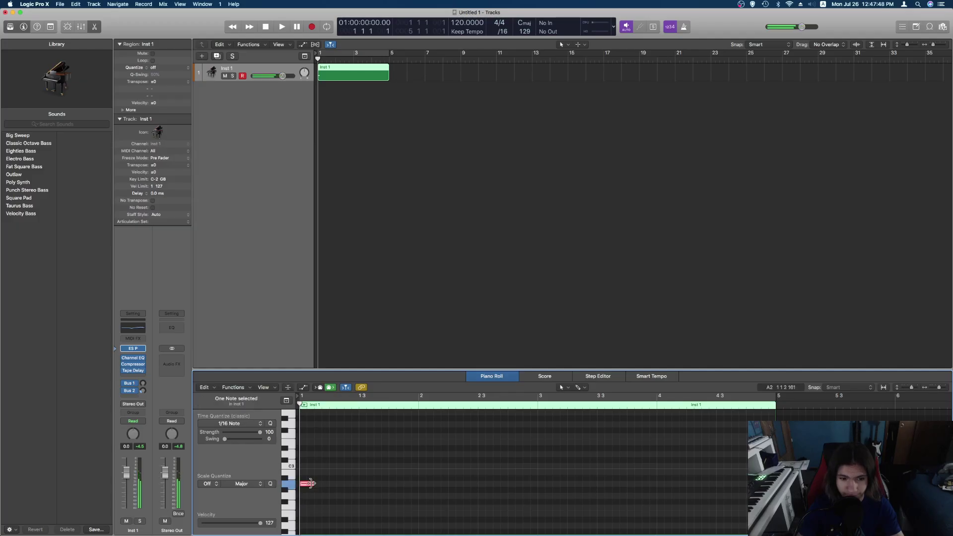
pyautogui.moveTo(309, 483); pyautogui.dragTo(372, 484)
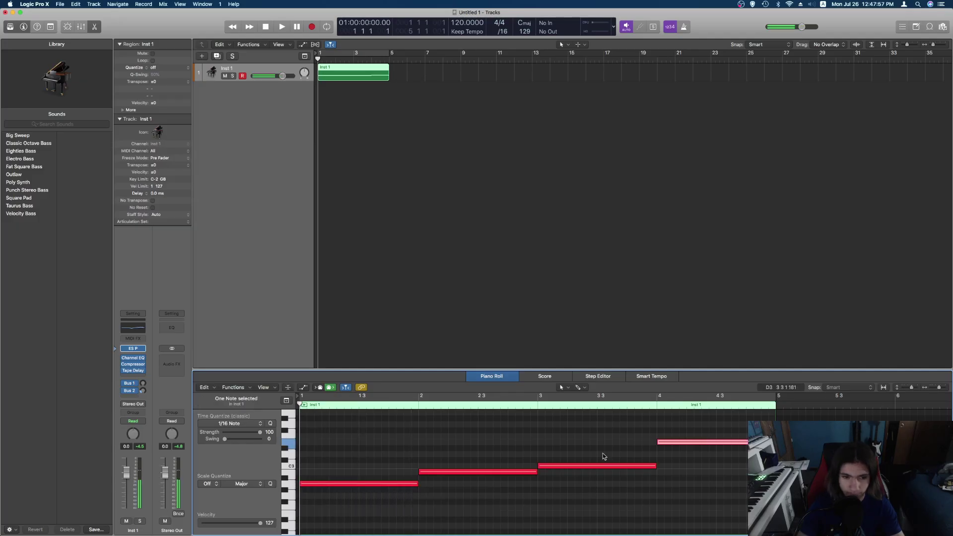
# - Play back the four notes, return the playhead to the start and set the project tempo to 146
pyautogui.press('space')
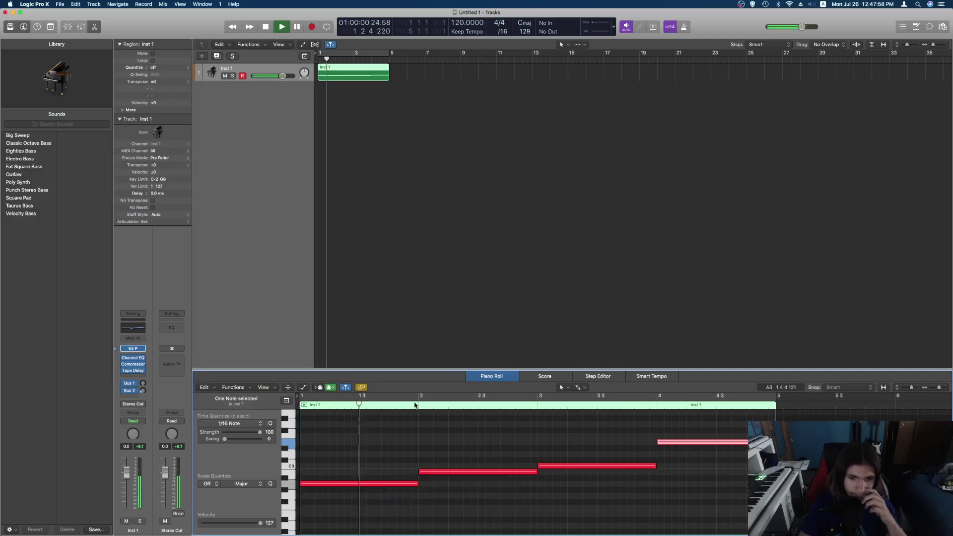
pyautogui.click(661, 407)
pyautogui.click(588, 444)
pyautogui.press('space')
pyautogui.press('Return')
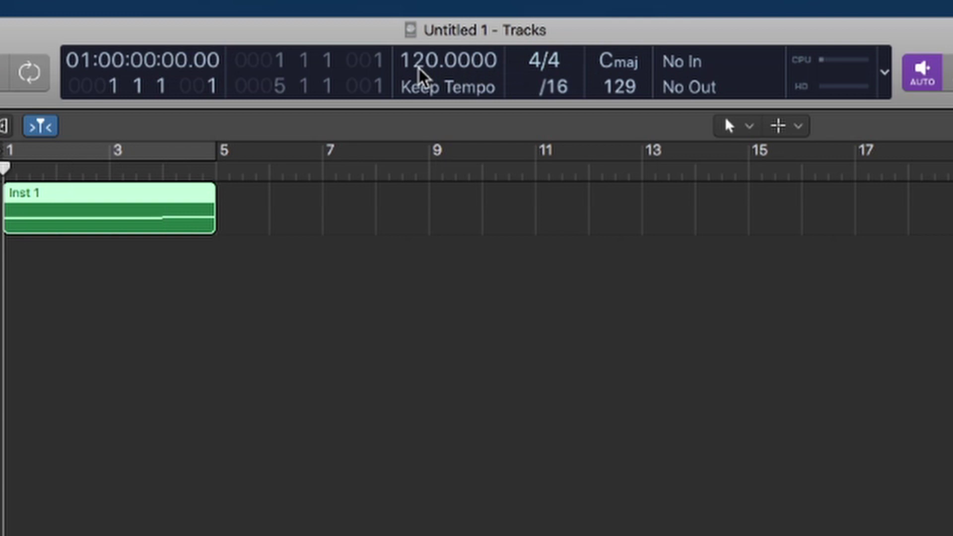
pyautogui.scroll(20, 456, 29)
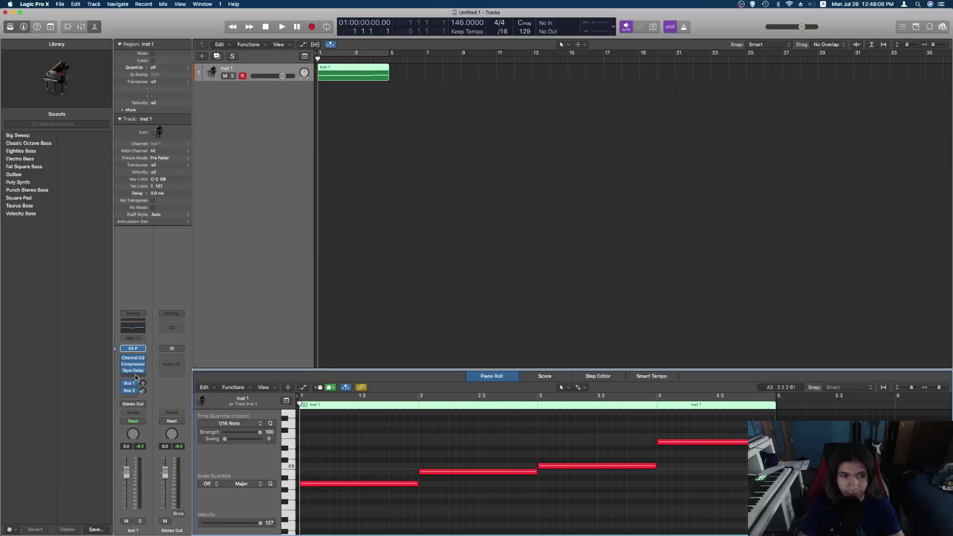
# - Insert a stereo Tremolo effect after the Tape Delay on Inst 1 and move its window over the tracks area
pyautogui.click(135, 377)
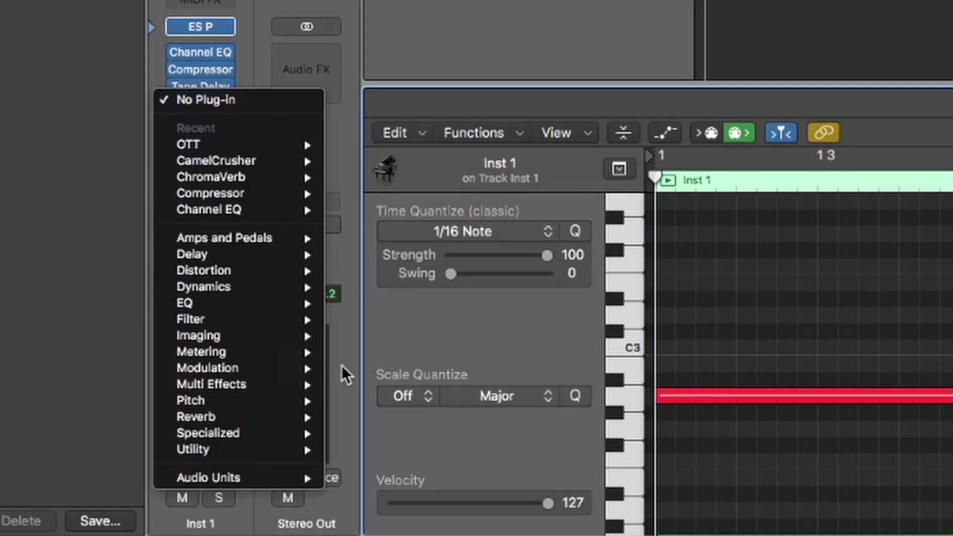
pyautogui.moveTo(309, 373)
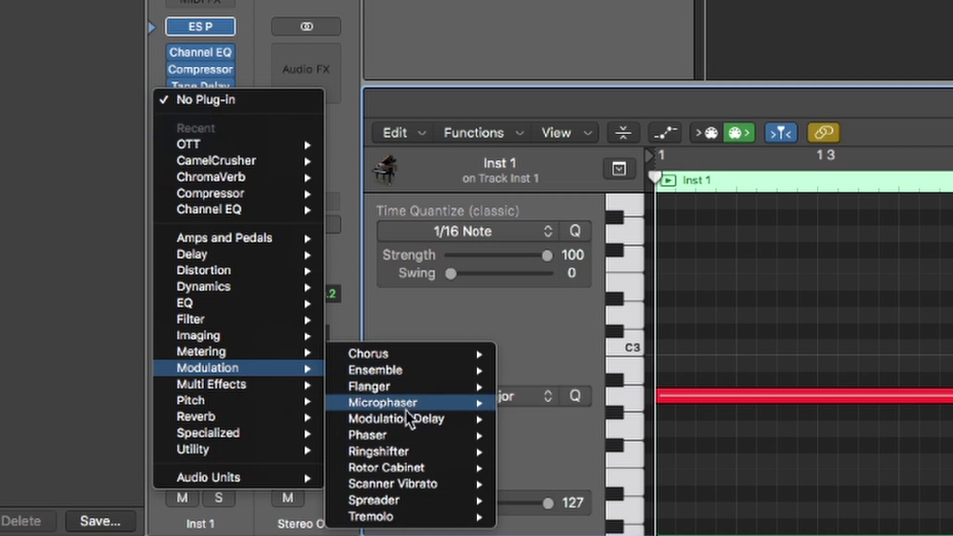
pyautogui.moveTo(437, 517)
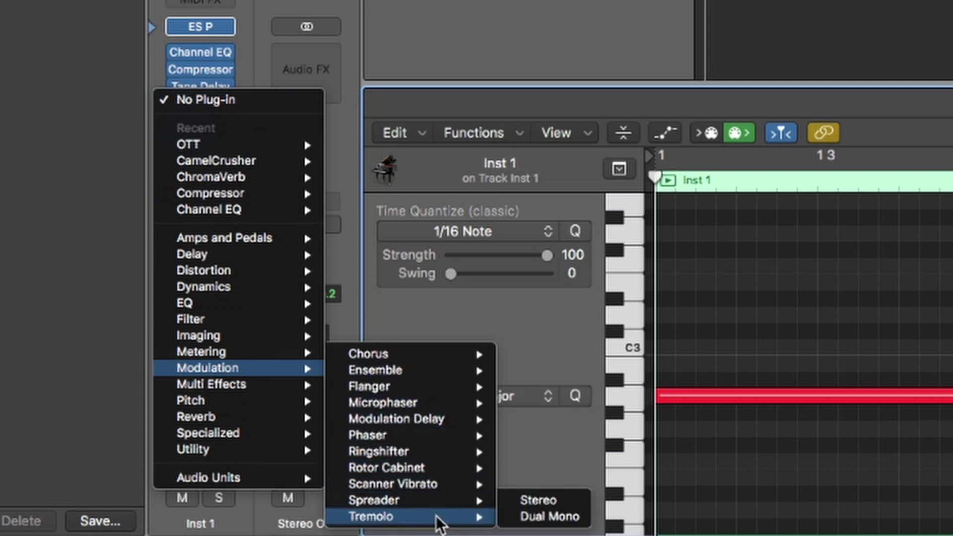
pyautogui.click(527, 501)
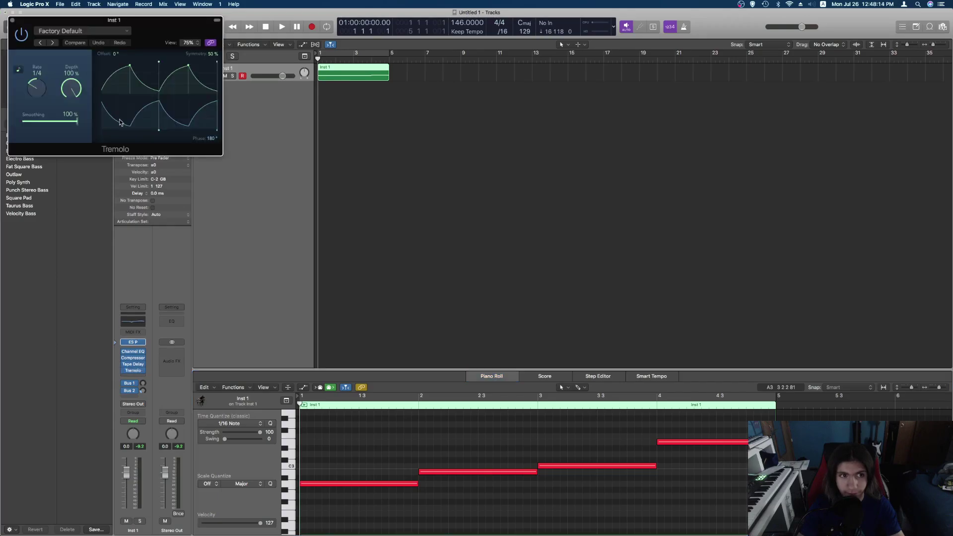
pyautogui.moveTo(128, 145); pyautogui.dragTo(403, 288)
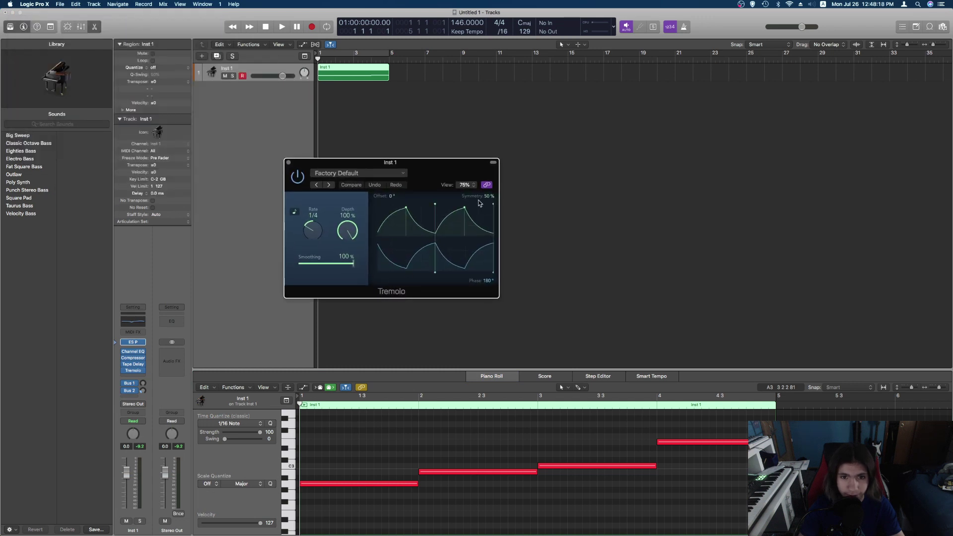
# - Set the Tremolo's symmetry to 99 % and its phase to 0°
pyautogui.moveTo(487, 198); pyautogui.dragTo(556, 169)
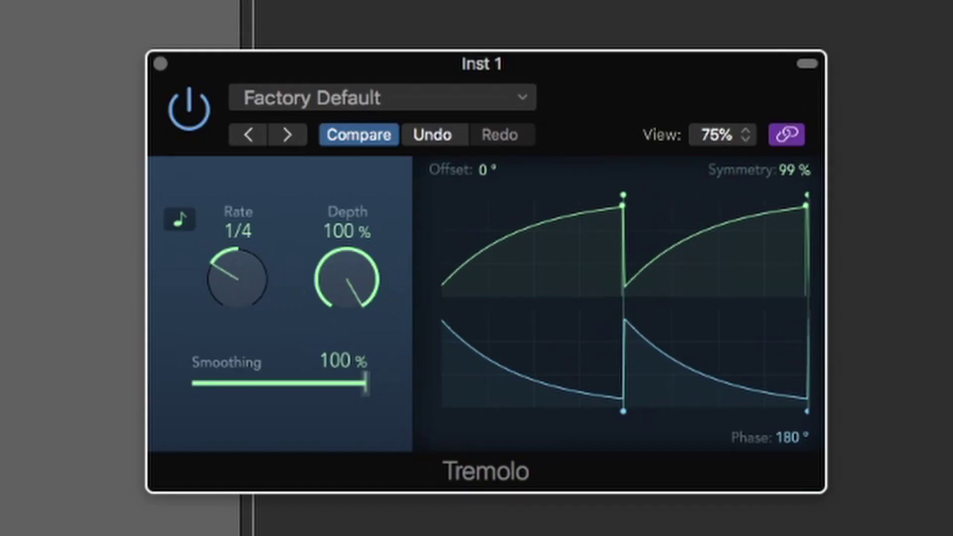
pyautogui.moveTo(782, 438); pyautogui.dragTo(775, 535)
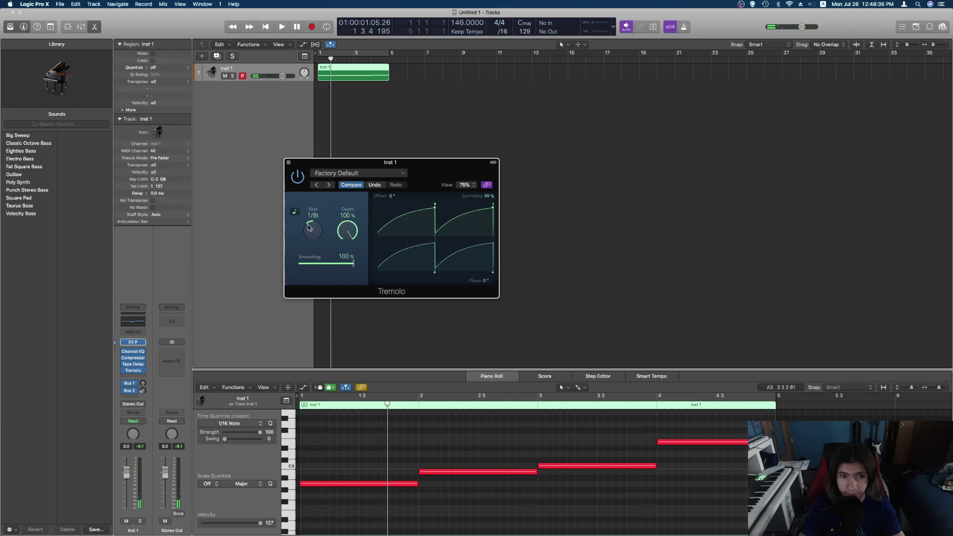
# - Set the Tremolo's rate to 1/2 and its depth to 62 %
pyautogui.moveTo(308, 224); pyautogui.dragTo(306, 236)
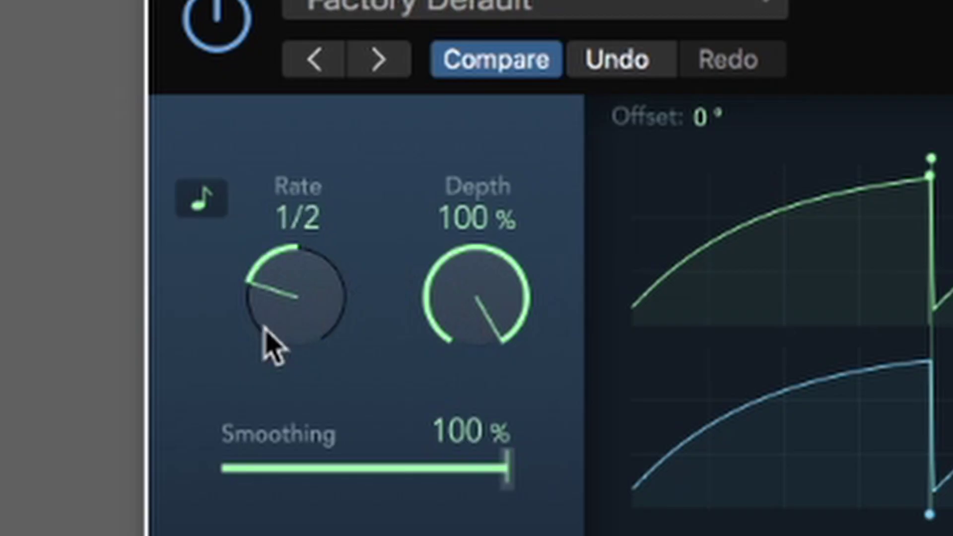
pyautogui.moveTo(263, 325); pyautogui.dragTo(261, 340)
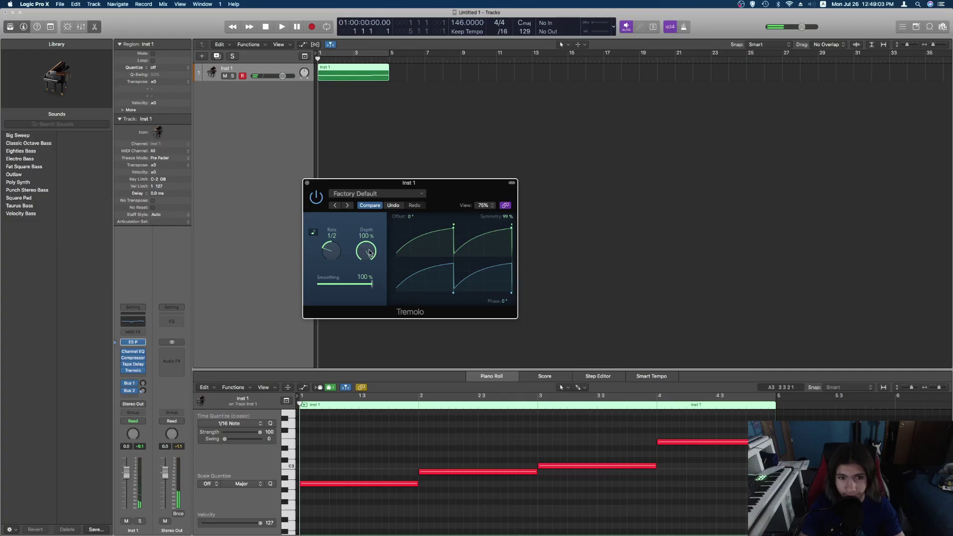
pyautogui.moveTo(365, 251); pyautogui.dragTo(367, 306)
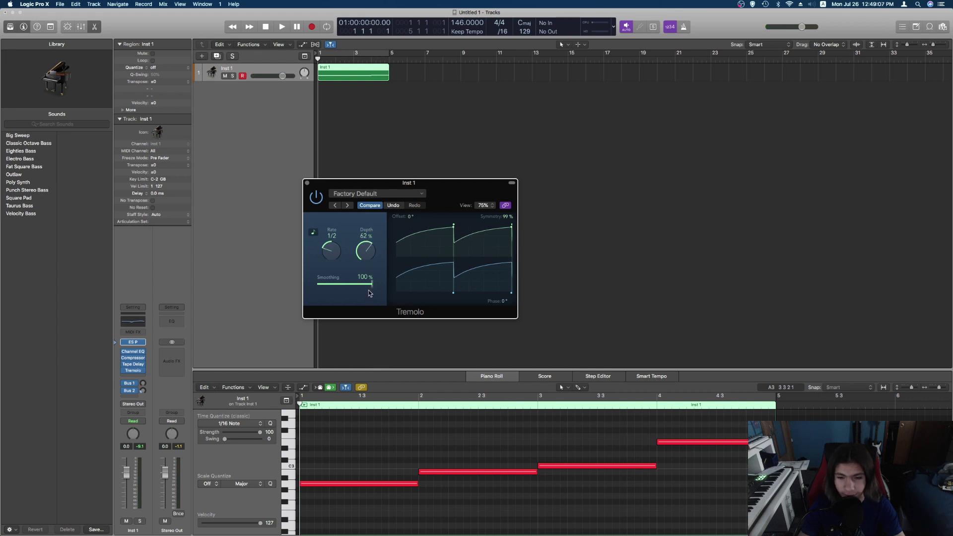
# - Play the region to hear the Tremolo effect, stop playback and close the effect window
pyautogui.press('space')
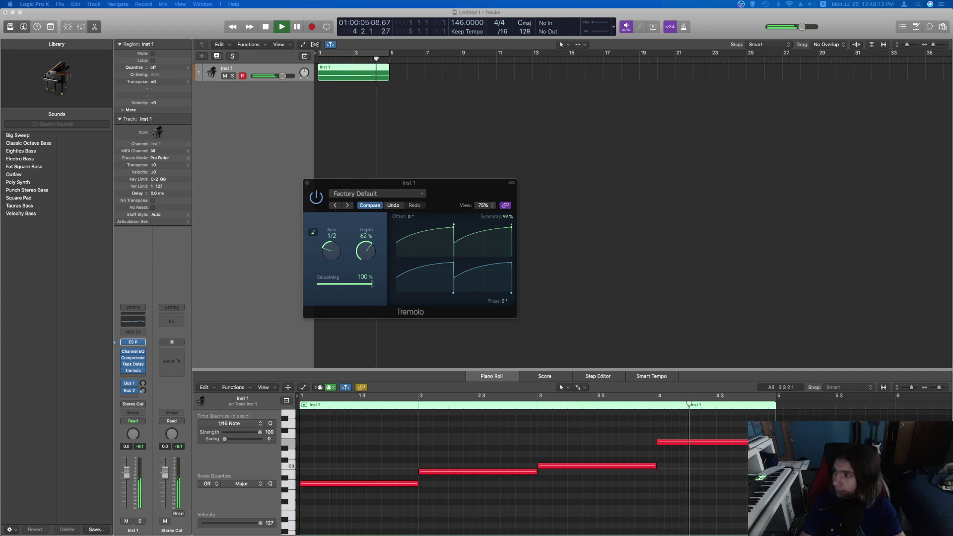
pyautogui.click(707, 256)
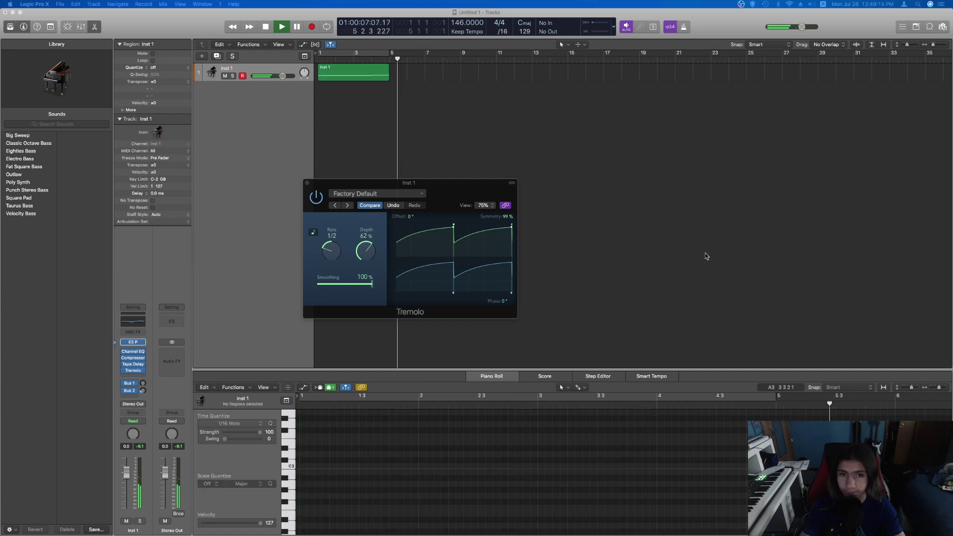
pyautogui.press('space')
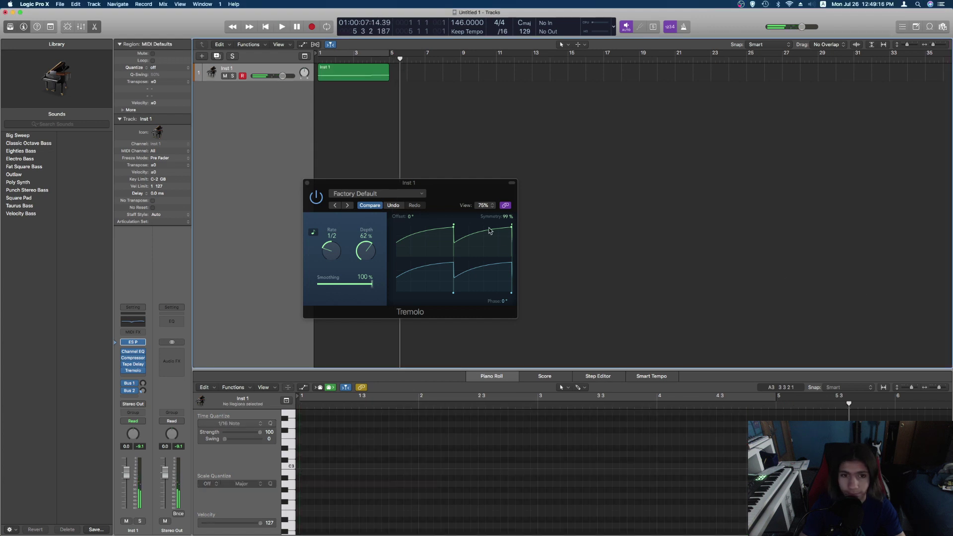
pyautogui.click(307, 183)
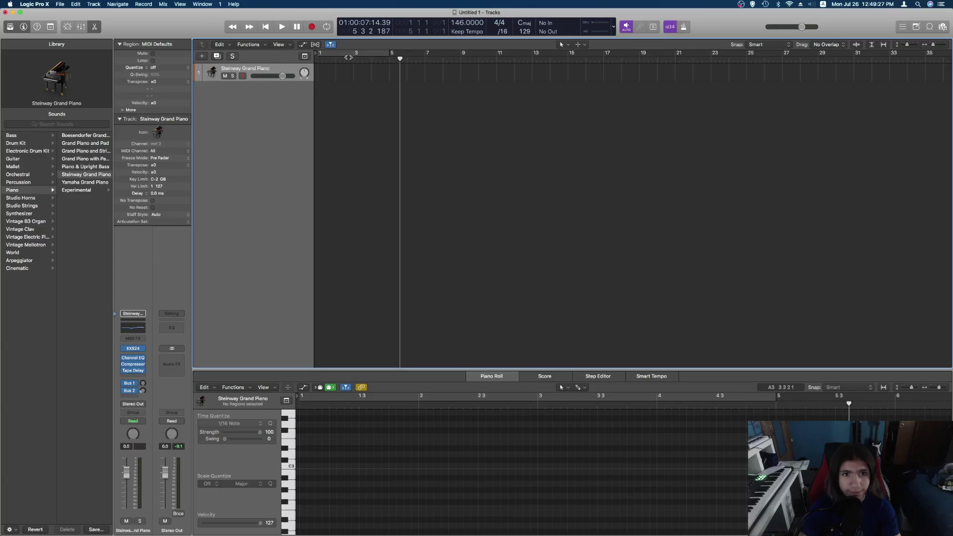
# - Return the playhead to bar 1, search the sound library for "snare" and load Snare 1 - Trap Door on the track
pyautogui.moveTo(349, 57); pyautogui.dragTo(271, 62)
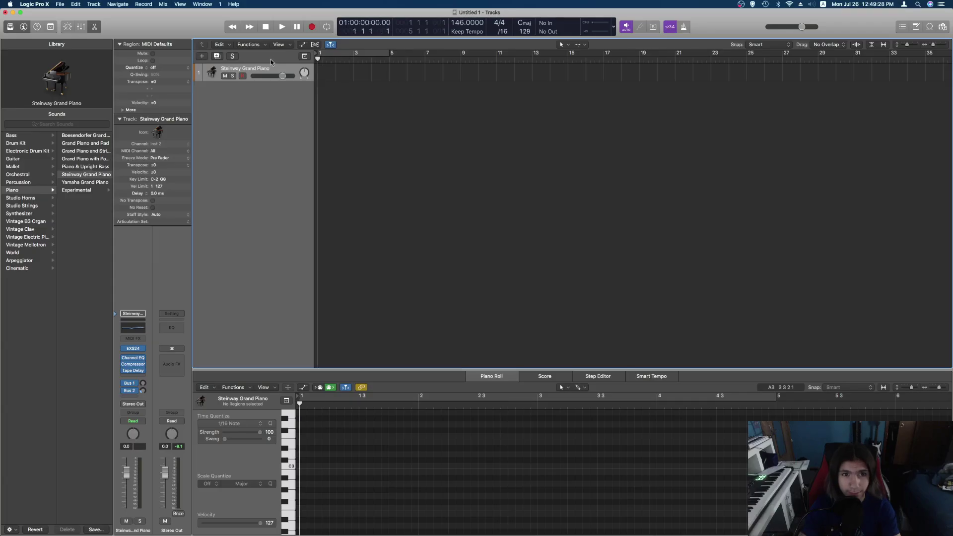
pyautogui.click(74, 125)
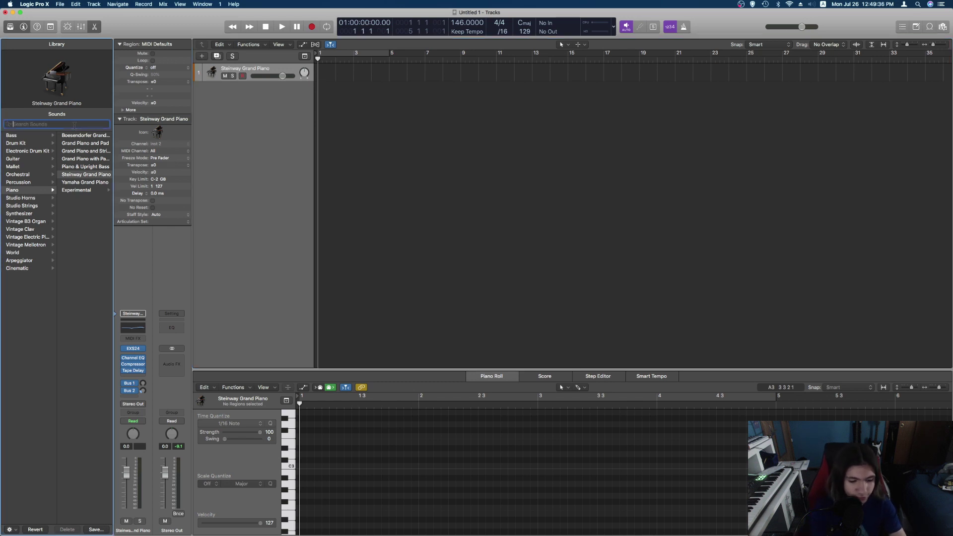
pyautogui.write('san')
pyautogui.press('BackSpace')
pyautogui.press('BackSpace')
pyautogui.write('nar')
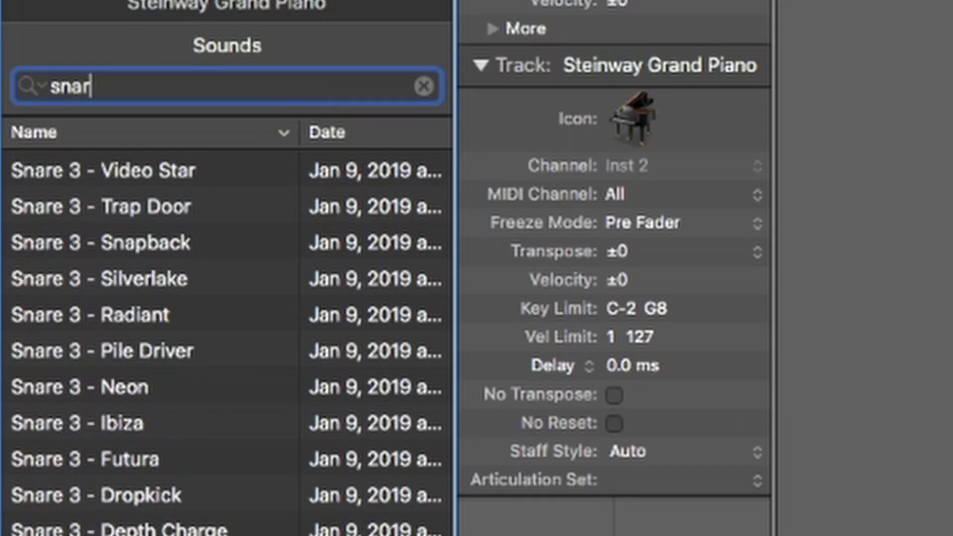
pyautogui.write('e')
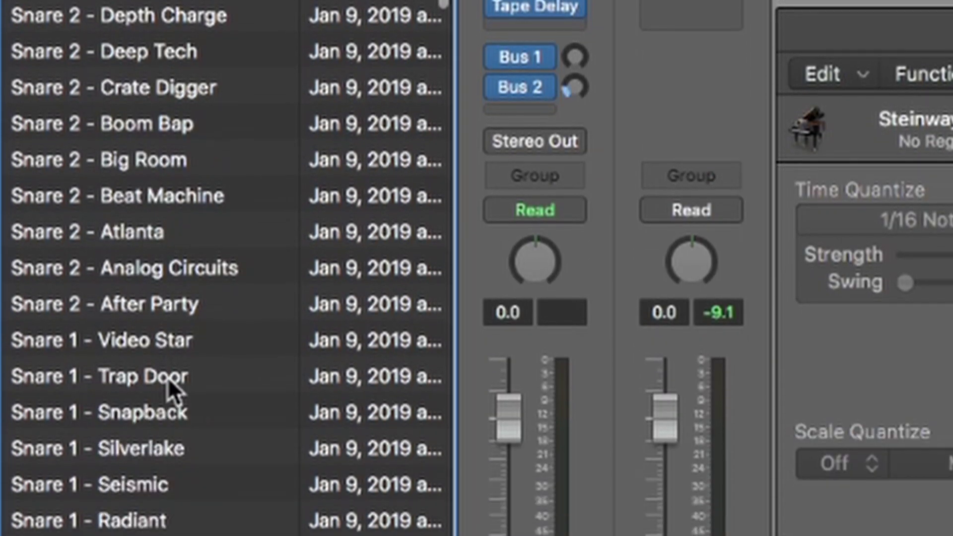
pyautogui.click(168, 378)
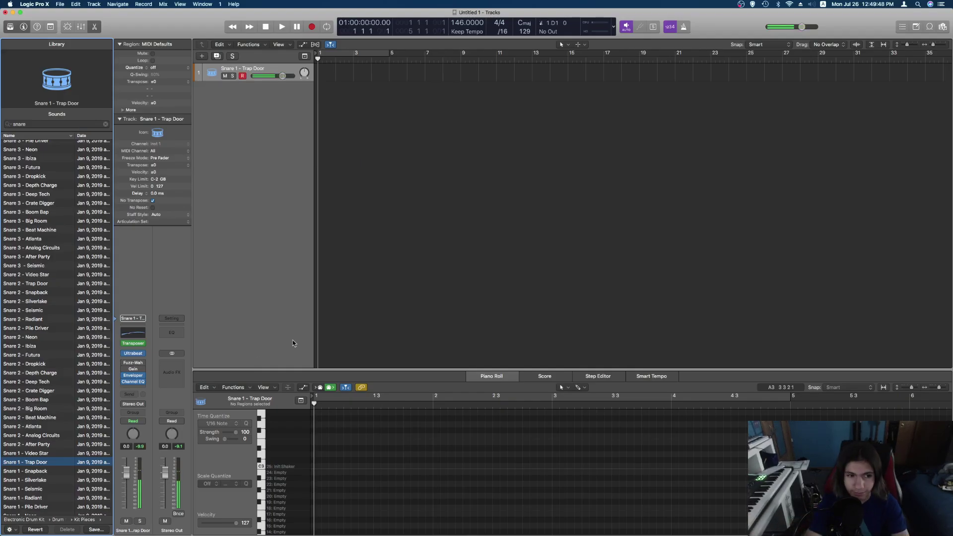
# - Open the track's Ultrabeat instrument and load the sample Cymatics - Dubstep Snare 8 - A.wav from the untagged loops into oscillator 2
pyautogui.click(135, 354)
pyautogui.moveTo(299, 31); pyautogui.dragTo(490, 143)
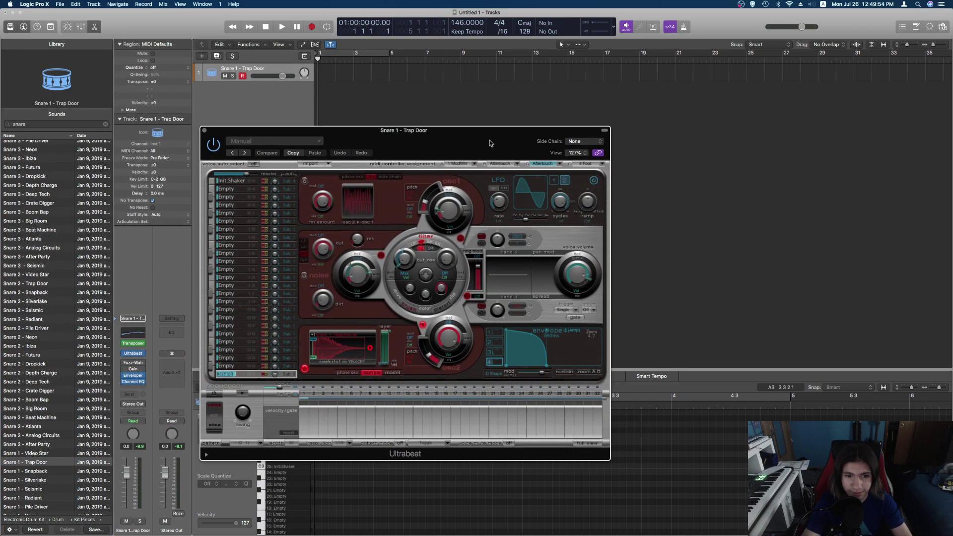
pyautogui.click(930, 28)
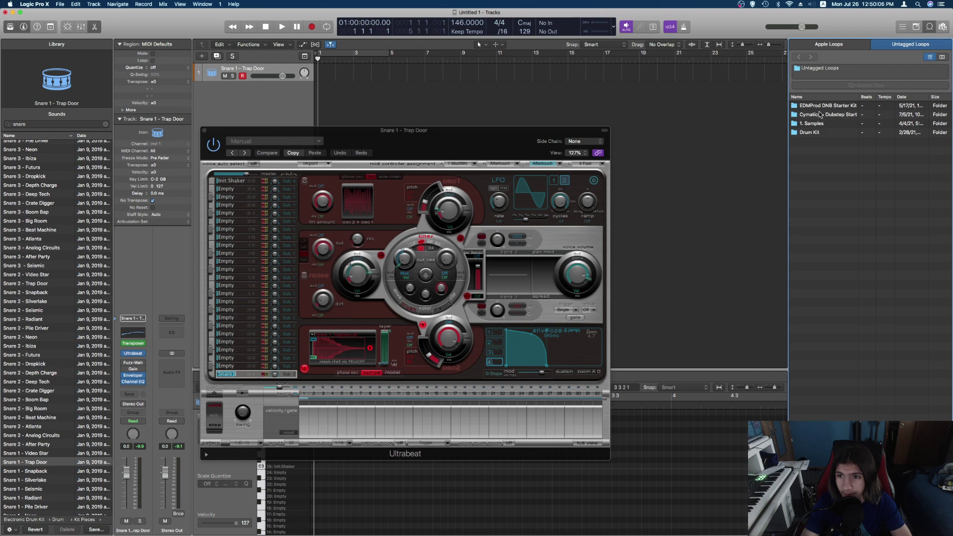
pyautogui.doubleClick(820, 115)
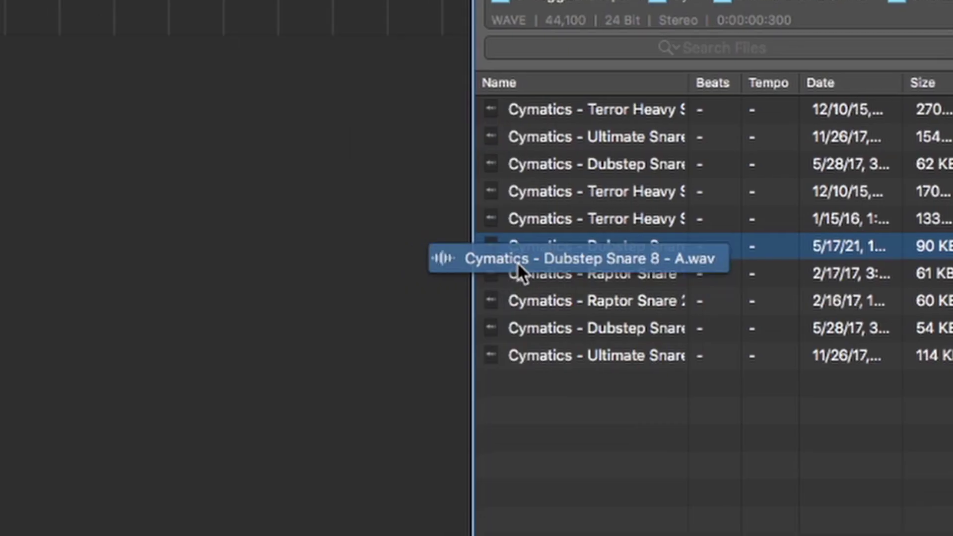
pyautogui.moveTo(801, 156); pyautogui.dragTo(836, 152)
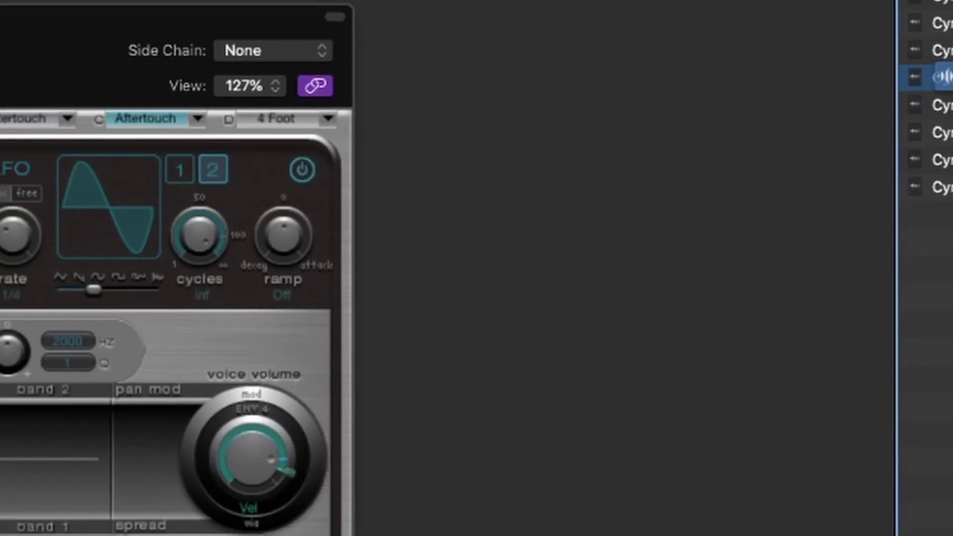
pyautogui.moveTo(951, 79); pyautogui.dragTo(60, 457)
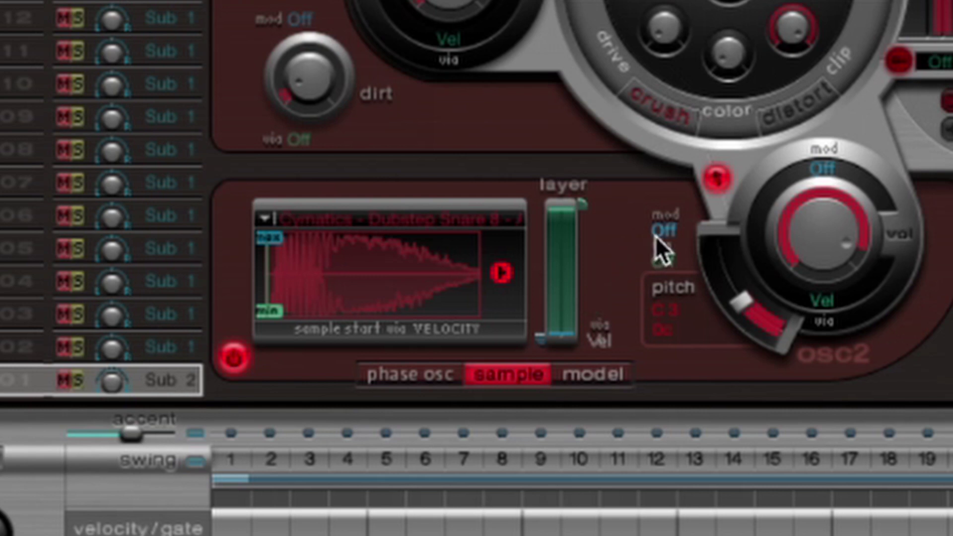
# - Set oscillator 2's pitch modulation source to Max via CtrlA and close the Ultrabeat window
pyautogui.click(667, 229)
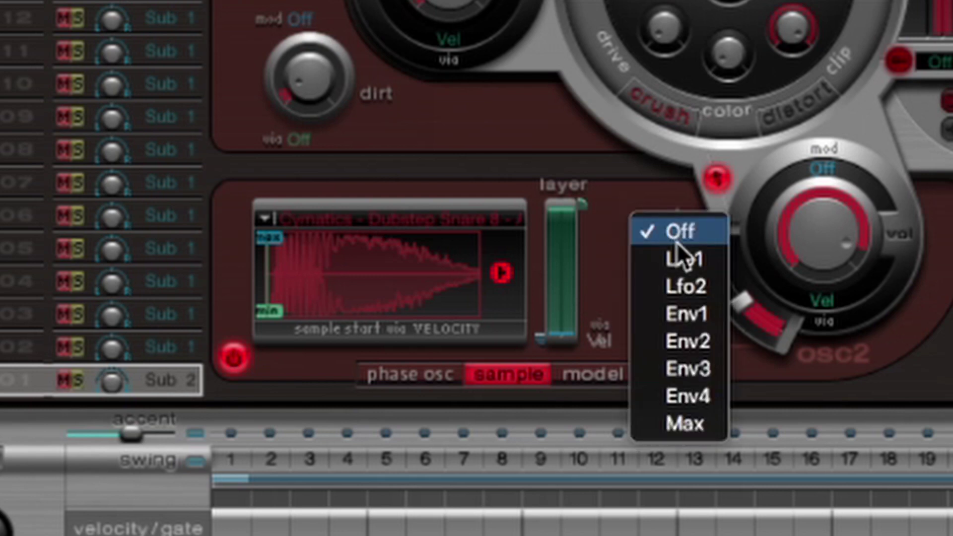
pyautogui.click(685, 423)
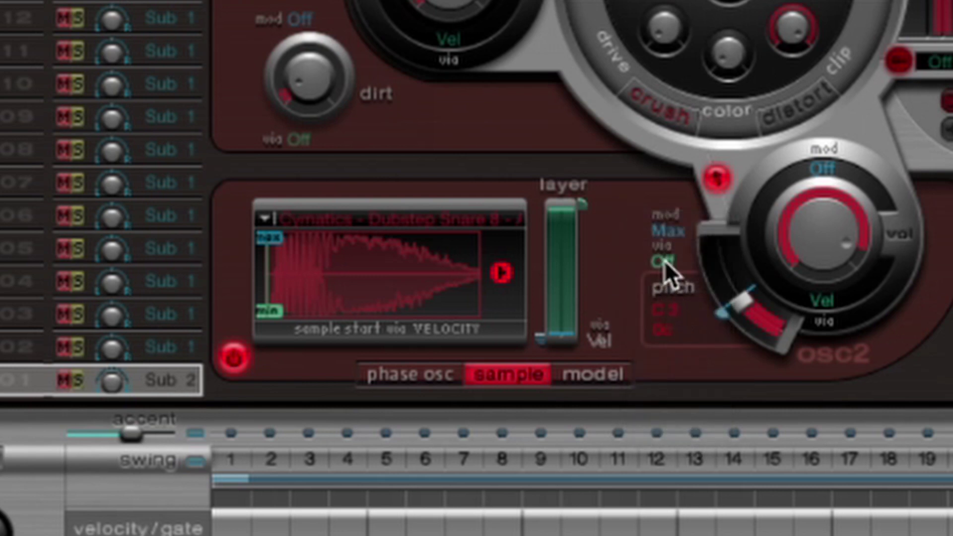
pyautogui.click(663, 260)
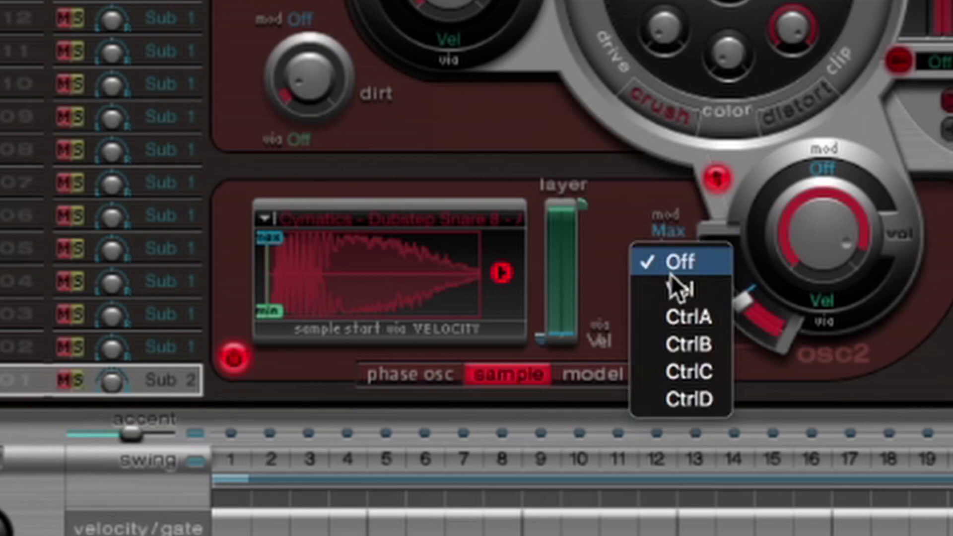
pyautogui.click(698, 315)
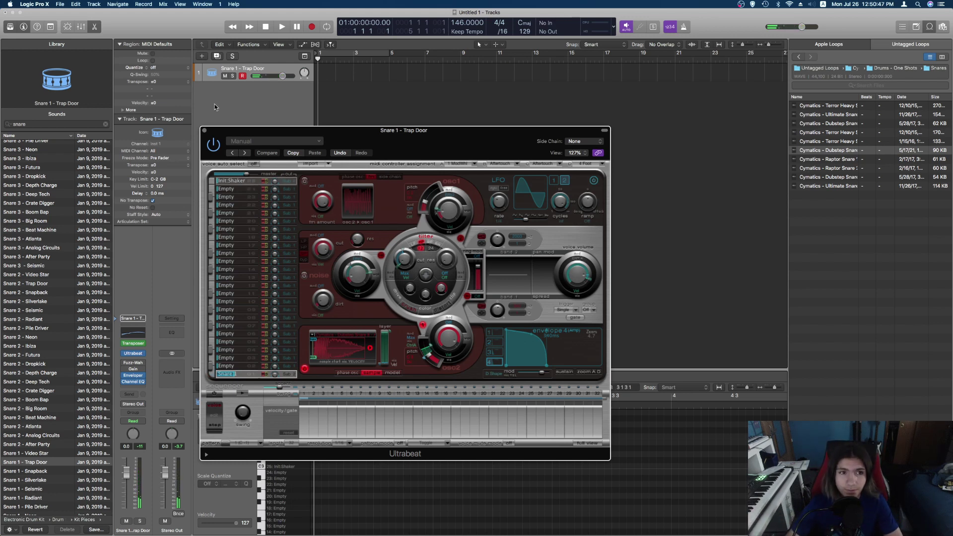
pyautogui.click(205, 131)
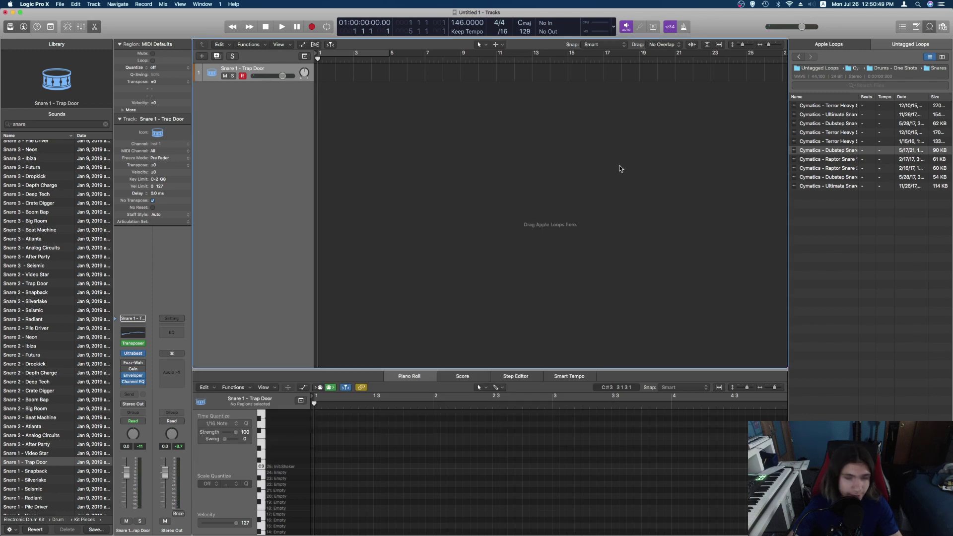
# - Hide the Piano Roll and loop browser, create an empty MIDI region at bar 1 on the snare track and extend it to bar 5
pyautogui.press('e')
pyautogui.rightClick(318, 70)
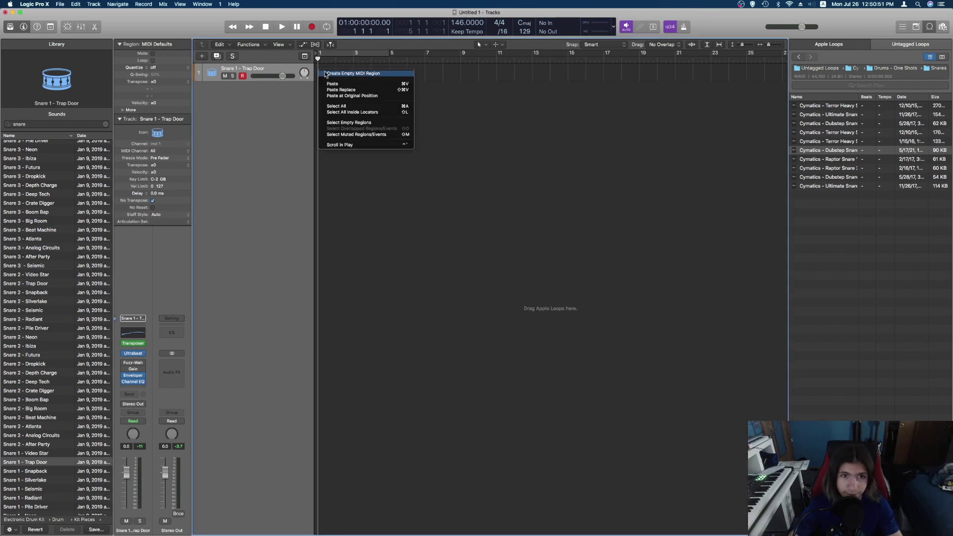
pyautogui.click(338, 74)
pyautogui.press('o')
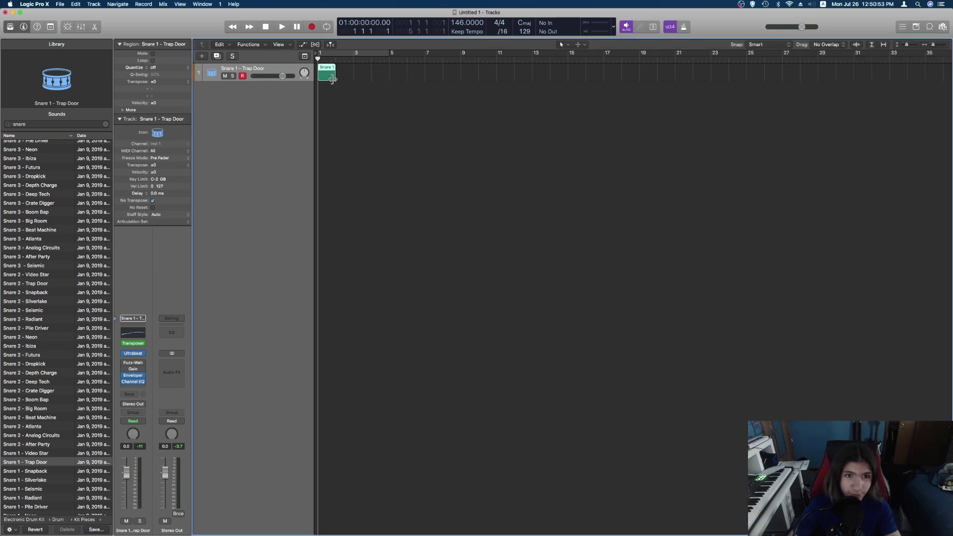
pyautogui.moveTo(341, 77); pyautogui.dragTo(383, 81)
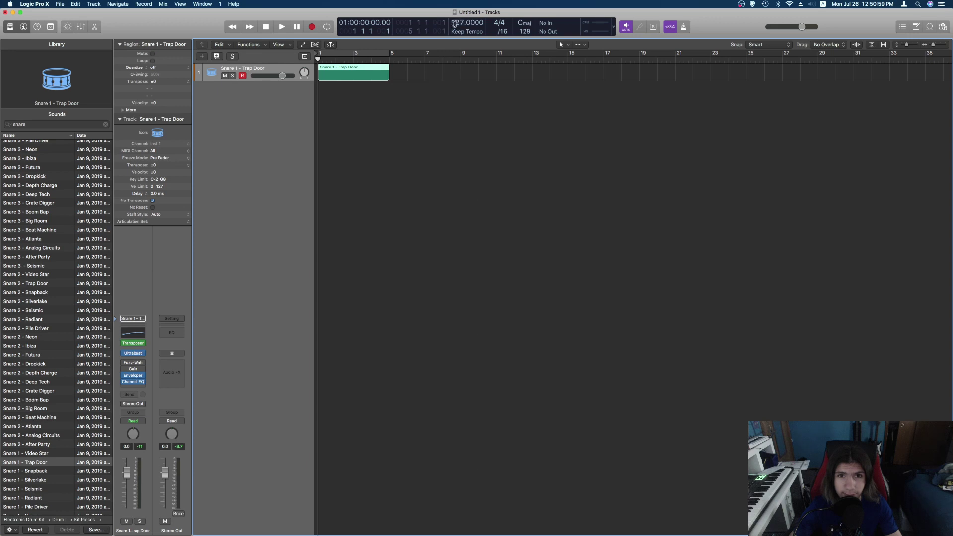
# - Set the project's grid division to /32
pyautogui.click(503, 30)
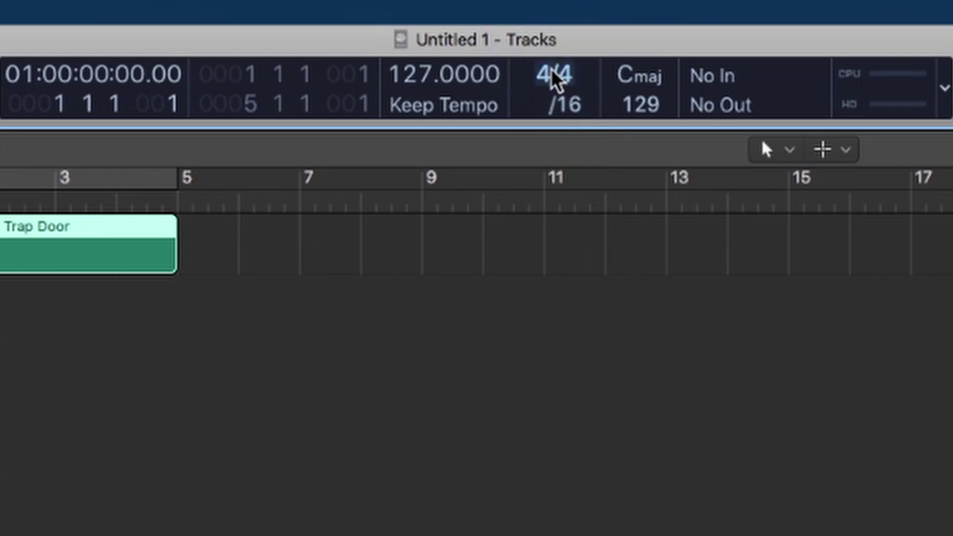
pyautogui.click(559, 104)
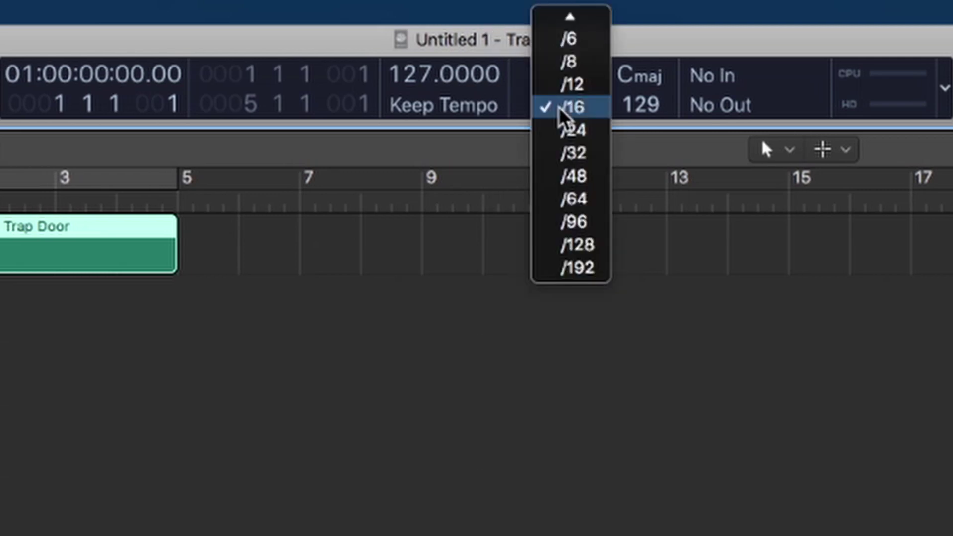
pyautogui.click(566, 154)
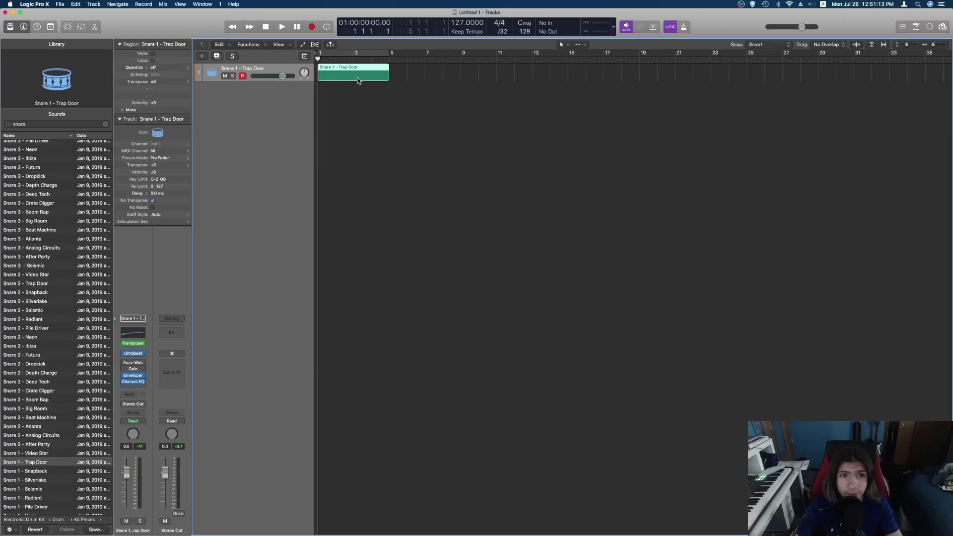
# - Open the region in an enlarged Piano Roll and add a D1 note at the start of bar 1
pyautogui.doubleClick(12, 264)
pyautogui.moveTo(445, 280); pyautogui.dragTo(446, 190)
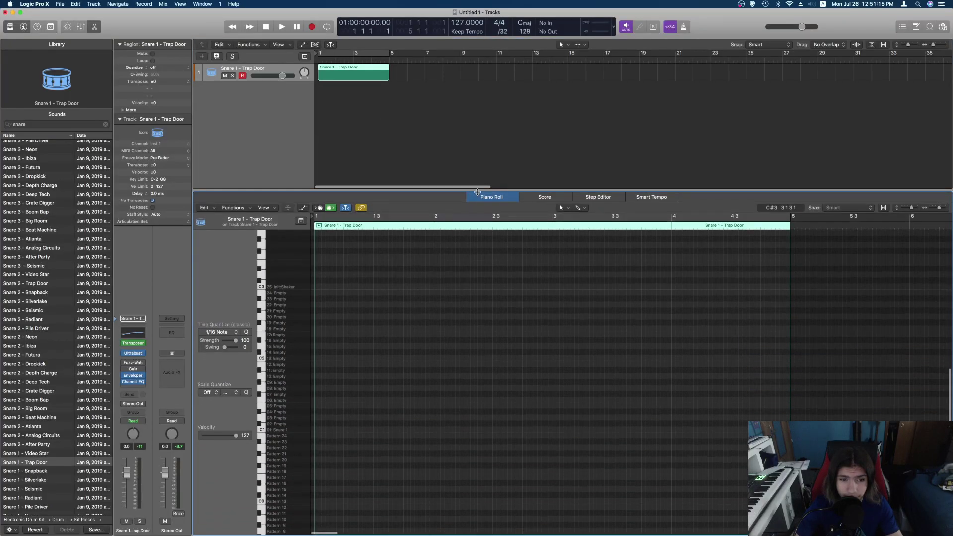
pyautogui.scroll(5, 462, 359)
pyautogui.scroll(-5, 456, 359)
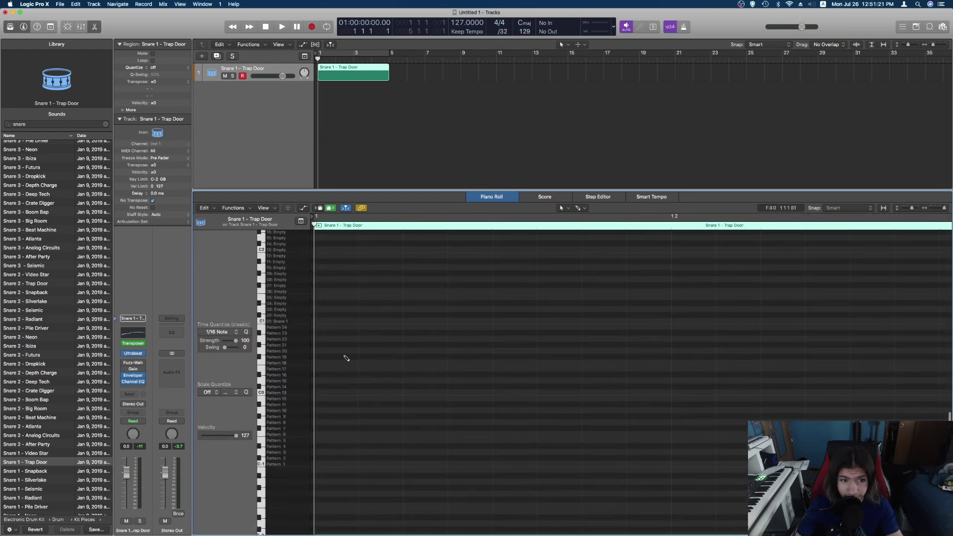
pyautogui.keyDown('super'); pyautogui.click(323, 312); pyautogui.keyUp('super')
pyautogui.scroll(3, 525, 295)
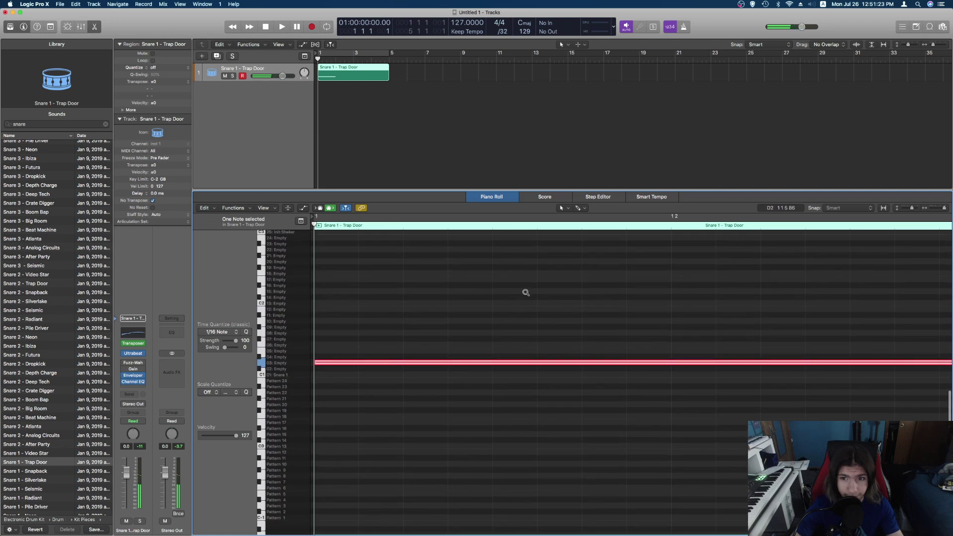
pyautogui.scroll(-5, 526, 292)
pyautogui.scroll(5, 389, 262)
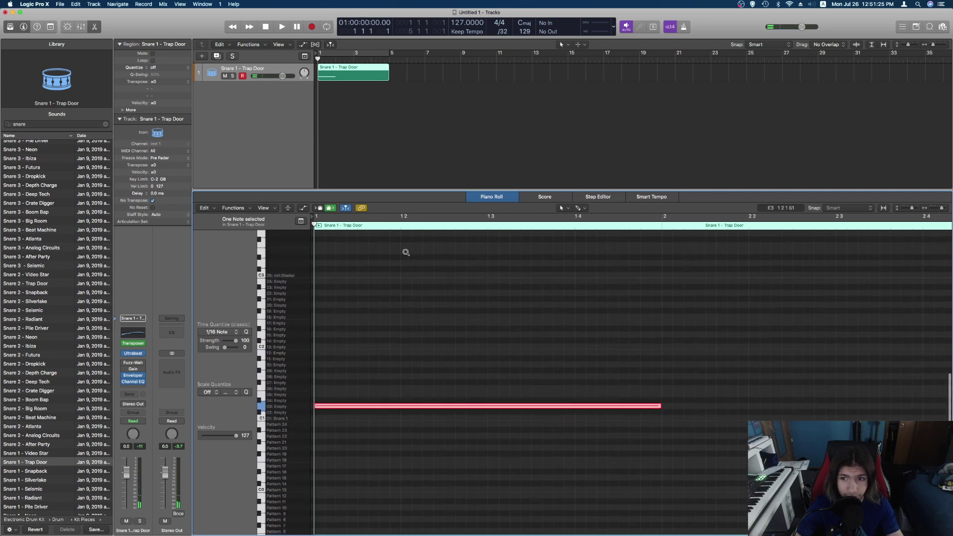
pyautogui.scroll(-3, 407, 250)
# - Shorten the D1 note to one beat and paste copies of it end to end through bars 1 to 3
pyautogui.click(381, 227)
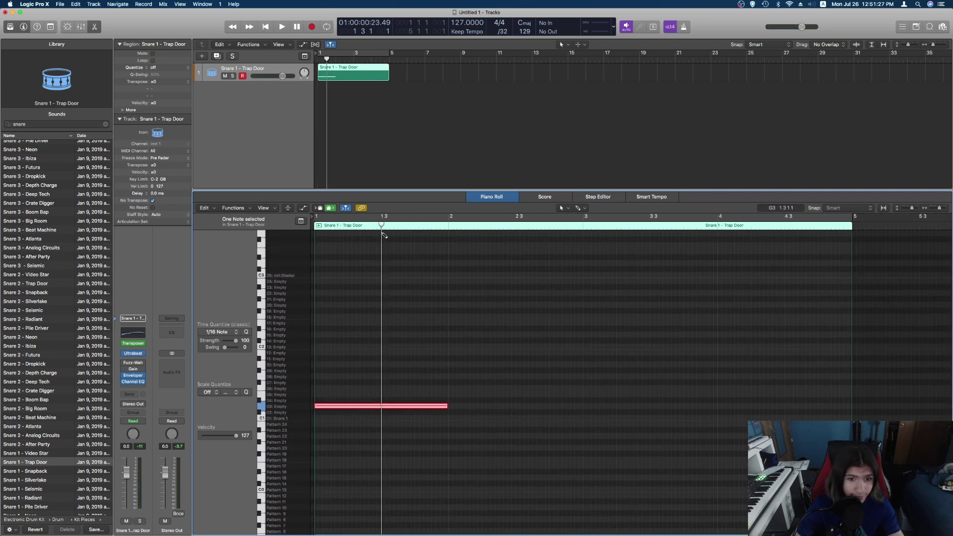
pyautogui.click(349, 228)
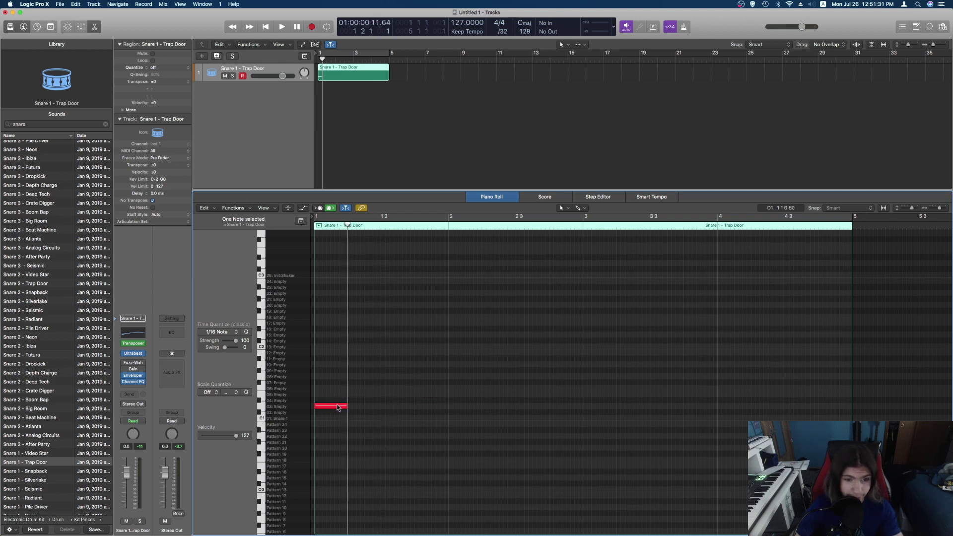
pyautogui.press('super+v')
pyautogui.press('super+v')
pyautogui.press('super+v')
pyautogui.press('super+c')
pyautogui.press('super+v')
pyautogui.press('super+v')
# - Shorten and duplicate the copied notes to fill bar 2 with eighth notes, bar 3 with sixteenth notes and bar 4 with thirty-second notes
pyautogui.moveTo(616, 383); pyautogui.dragTo(599, 383)
pyautogui.moveTo(481, 383); pyautogui.dragTo(464, 383)
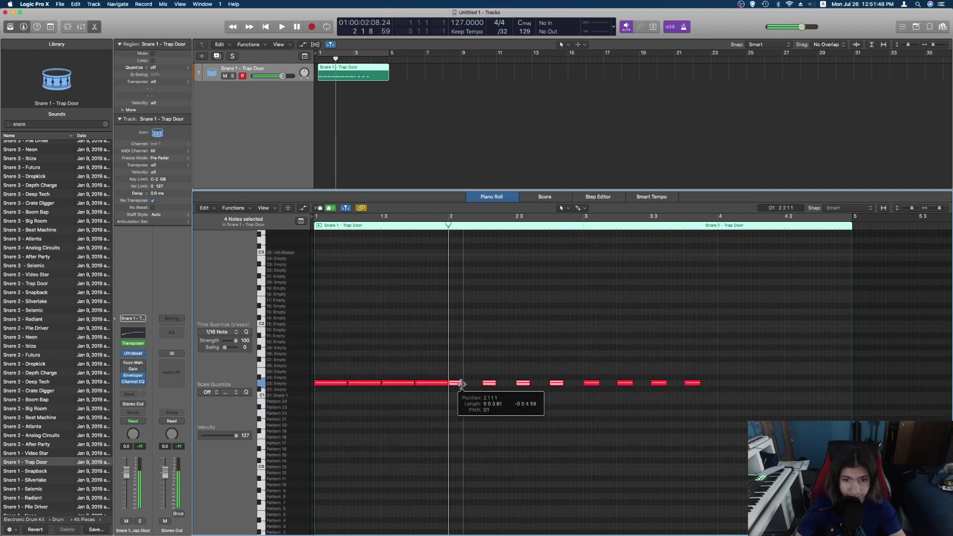
pyautogui.press('super+c')
pyautogui.press('super+v')
pyautogui.moveTo(590, 354)
pyautogui.mouseDown()
pyautogui.moveTo(713, 413)
pyautogui.moveTo(692, 382)
pyautogui.moveTo(722, 382)
pyautogui.mouseUp()
pyautogui.press('super+c')
pyautogui.press('super+v')
pyautogui.press('super+v')
pyautogui.press('super+v')
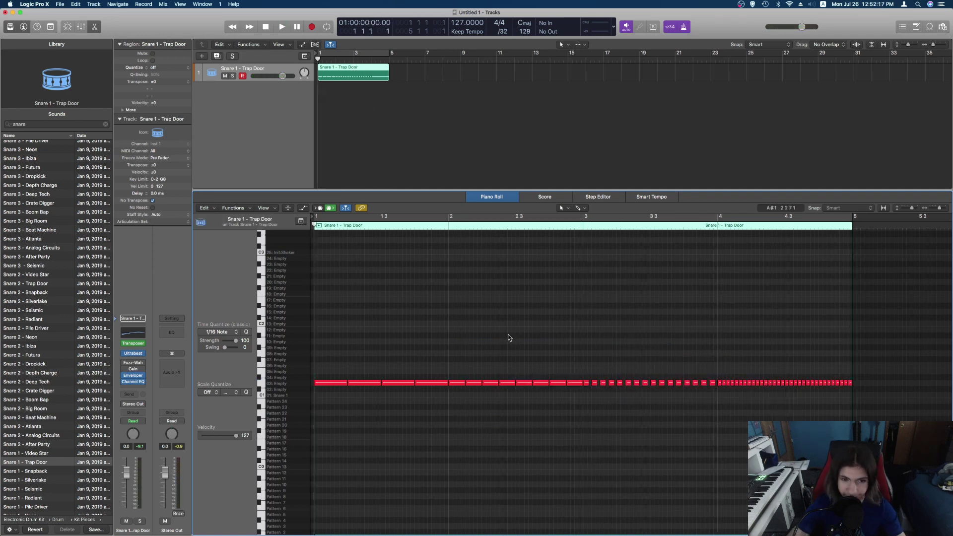
# - Play back the four-bar snare roll and return the playhead to bar 1
pyautogui.press('space')
pyautogui.hscroll(5, 537, 309)
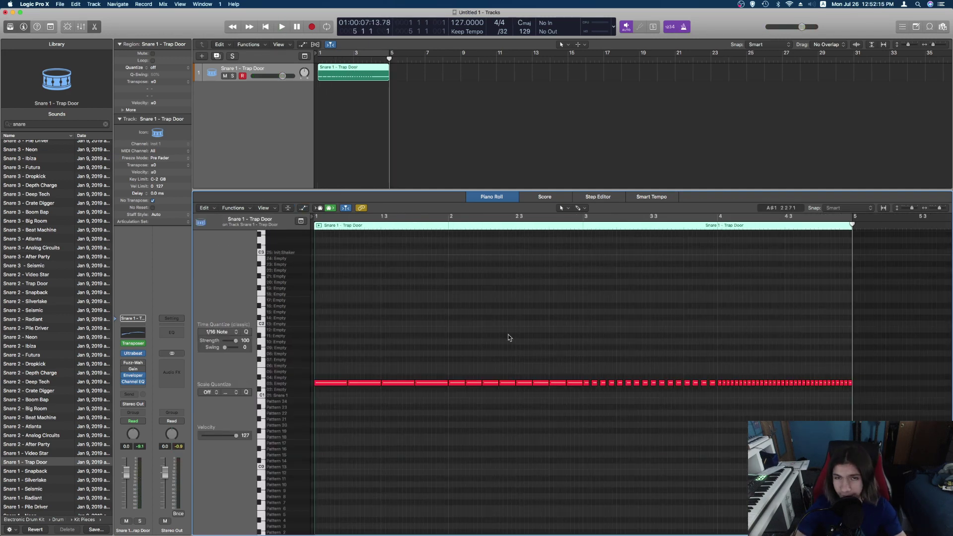
pyautogui.press('Return')
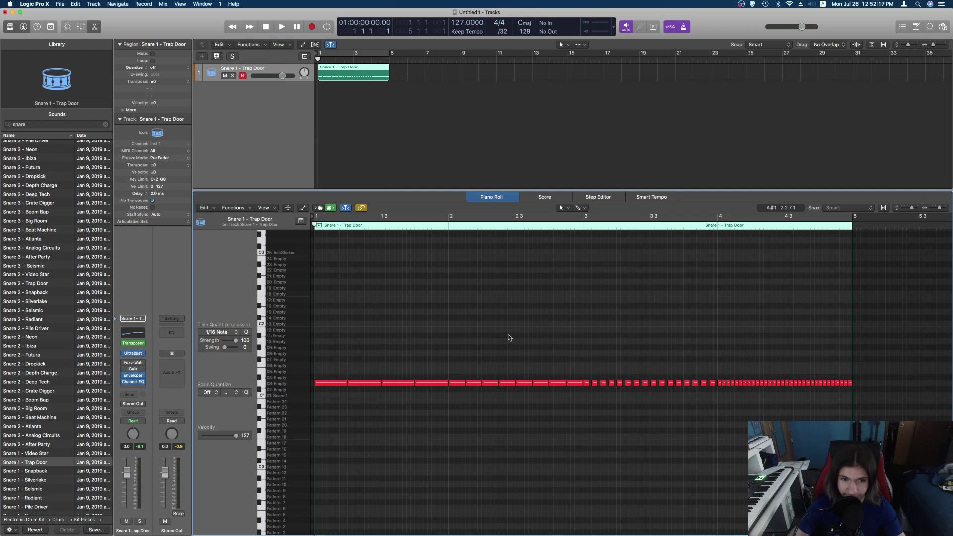
pyautogui.press('space')
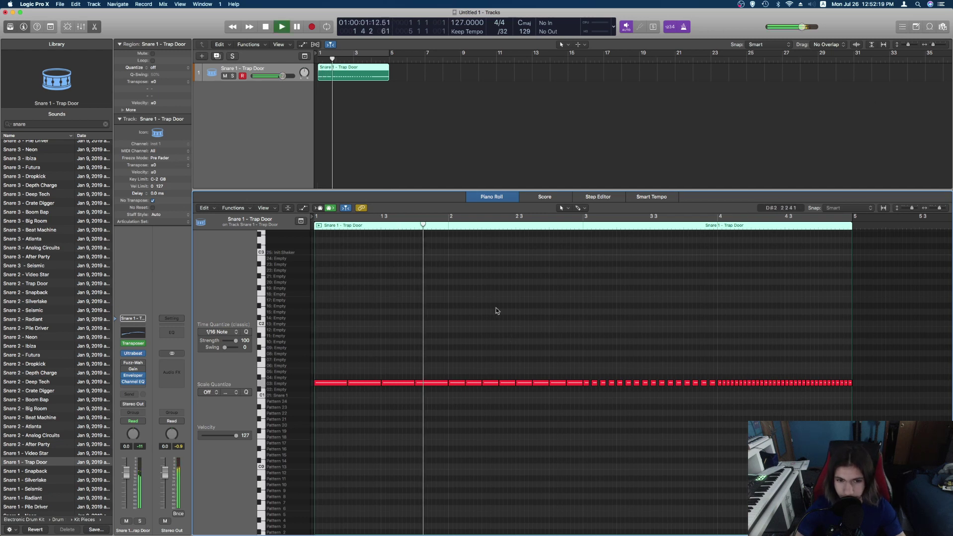
pyautogui.hscroll(3, 518, 310)
pyautogui.scroll(3, 522, 311)
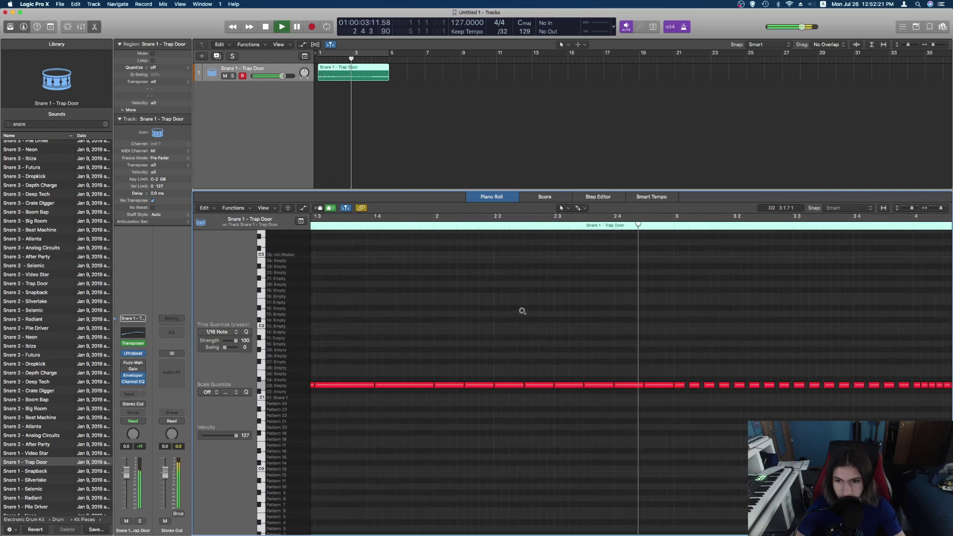
pyautogui.scroll(-4, 522, 311)
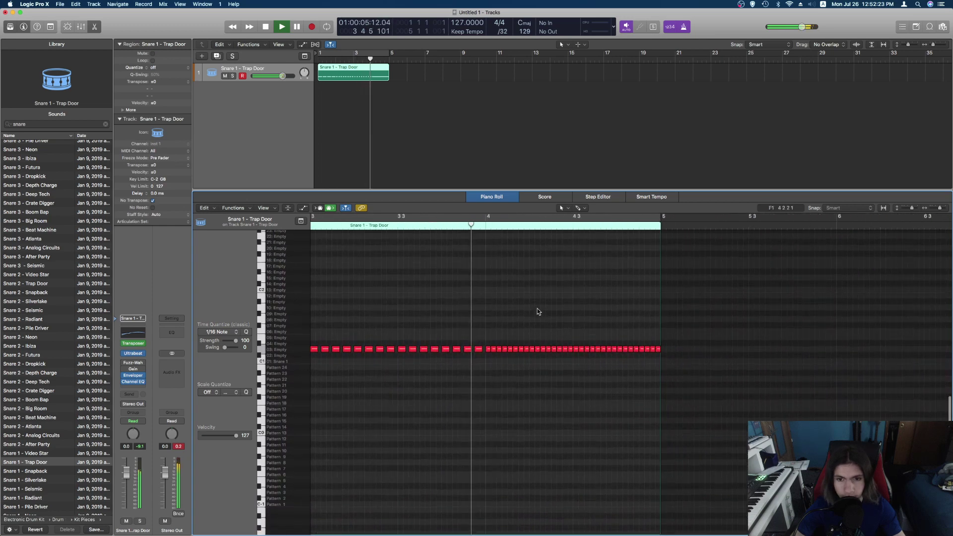
pyautogui.scroll(-5, 538, 309)
pyautogui.scroll(4, 538, 309)
pyautogui.scroll(-2, 538, 308)
pyautogui.press('space')
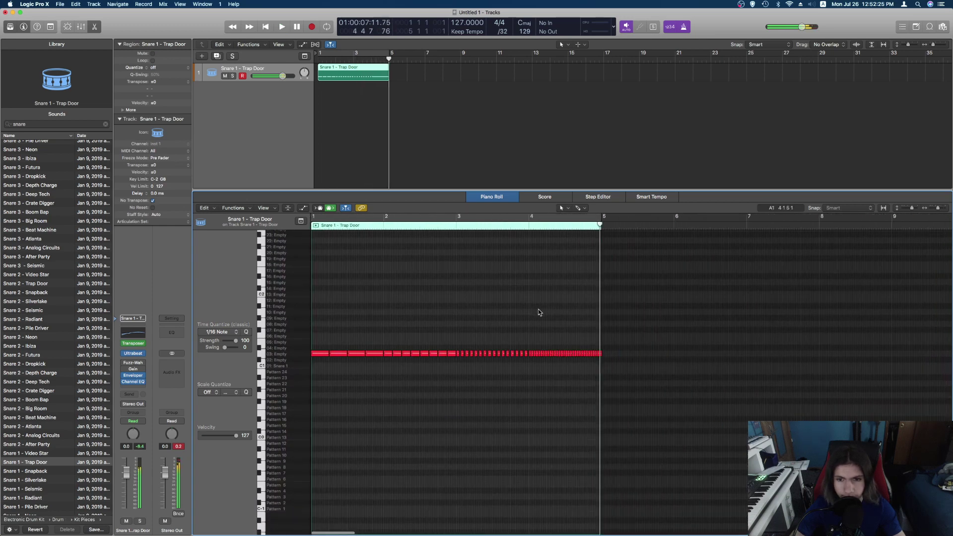
pyautogui.press('Return')
pyautogui.scroll(-3, 498, 324)
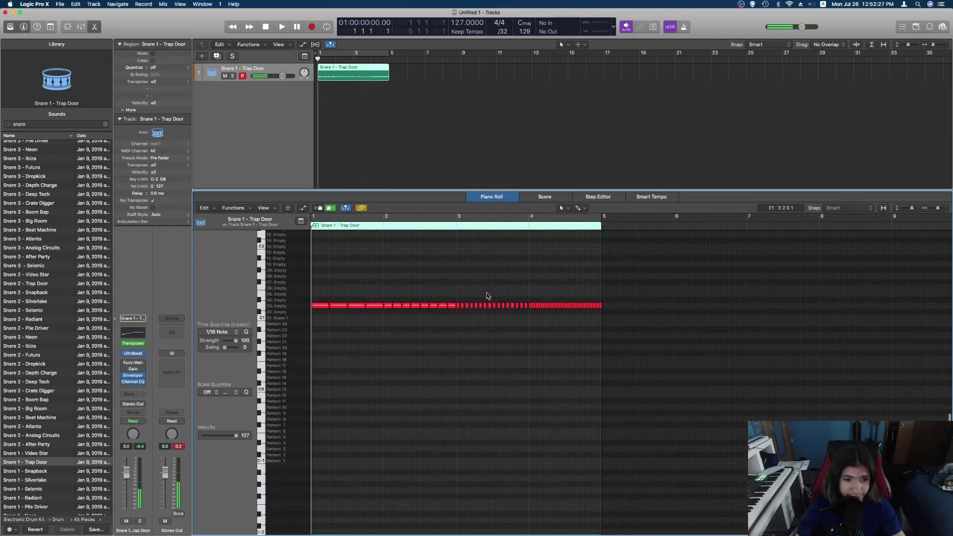
pyautogui.scroll(3, 489, 294)
pyautogui.scroll(-4, 489, 294)
pyautogui.scroll(3, 489, 298)
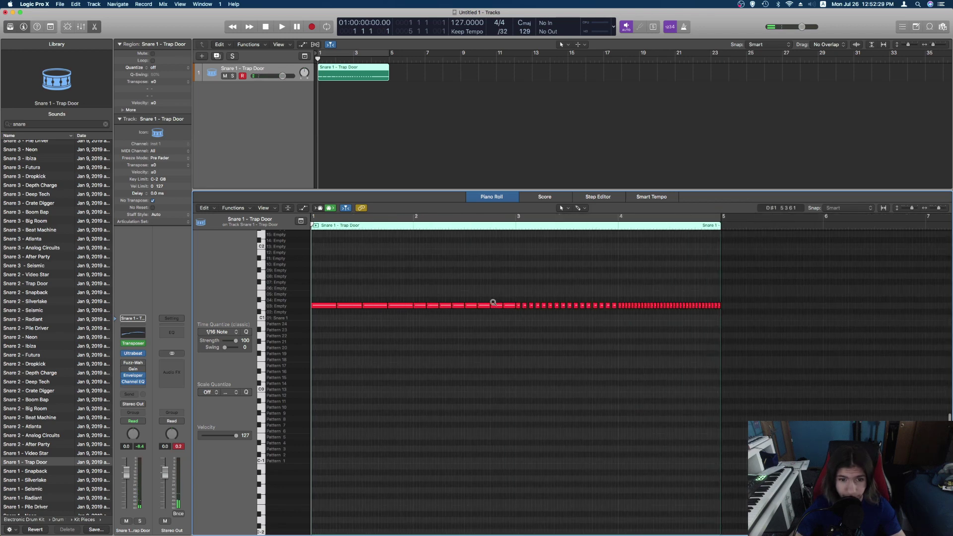
pyautogui.press('a')
pyautogui.scroll(-1, 315, 381)
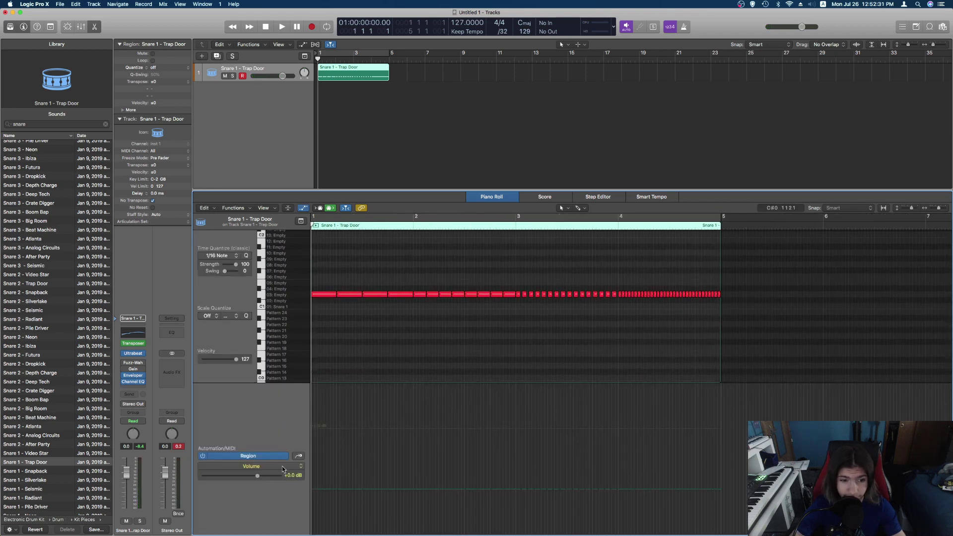
pyautogui.click(282, 466)
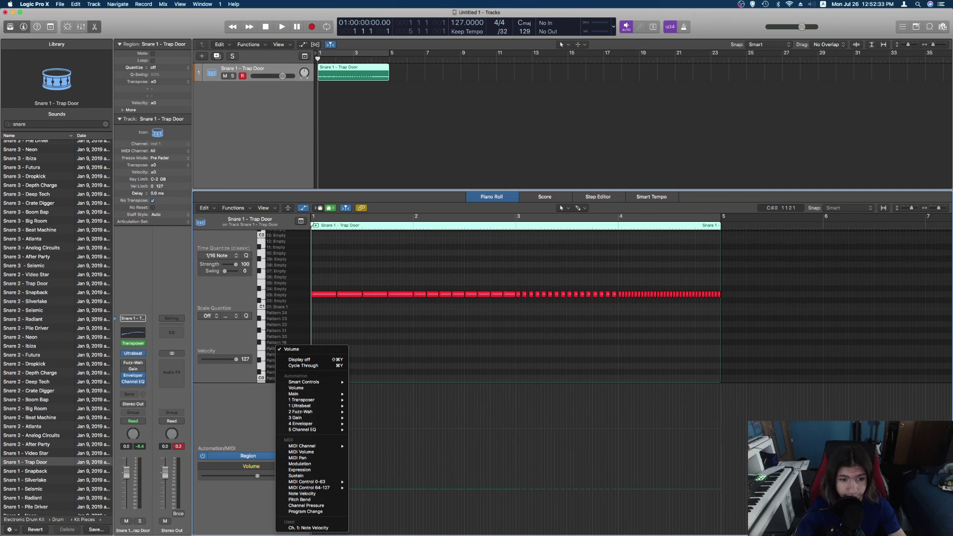
pyautogui.click(235, 469)
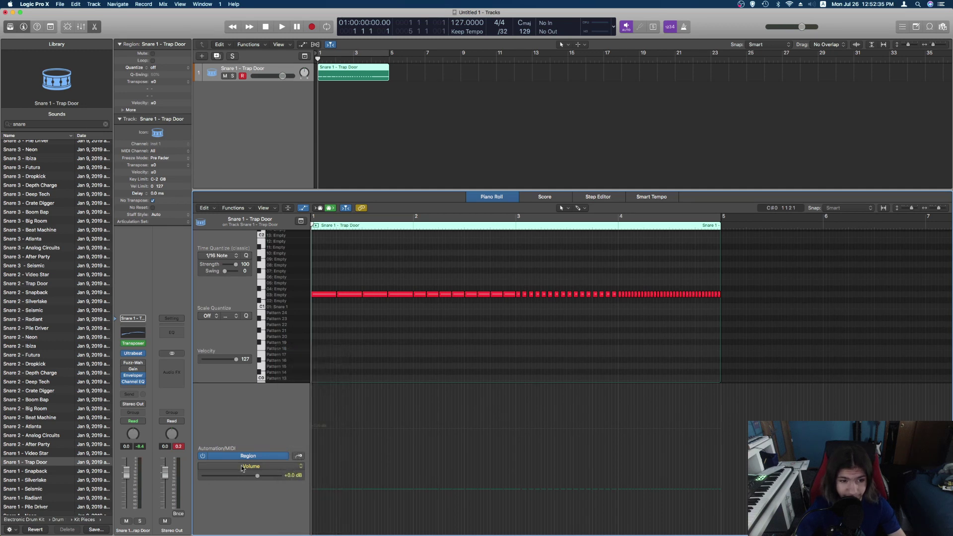
pyautogui.press('a')
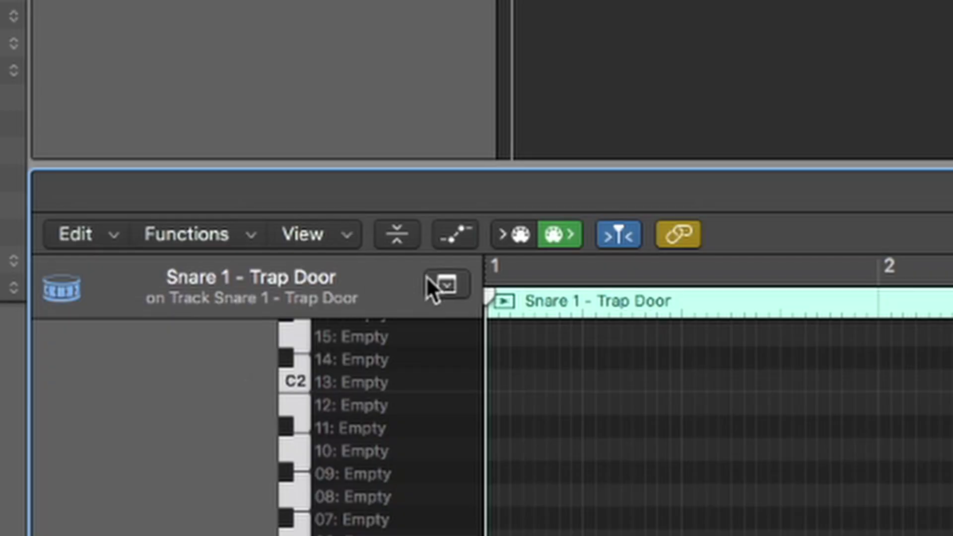
pyautogui.click(457, 236)
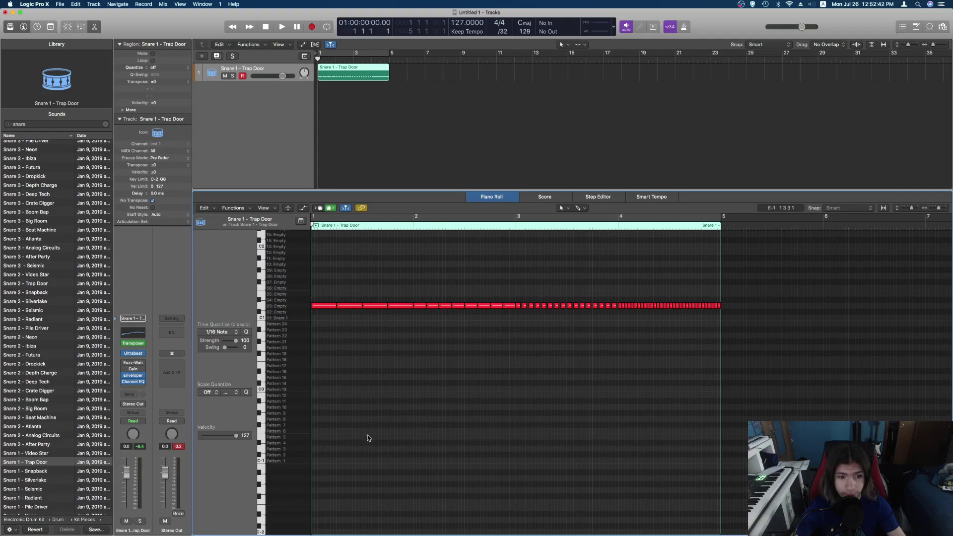
# - Show the Piano Roll's region automation lane and set its parameter to MIDI Modulation
pyautogui.press('a')
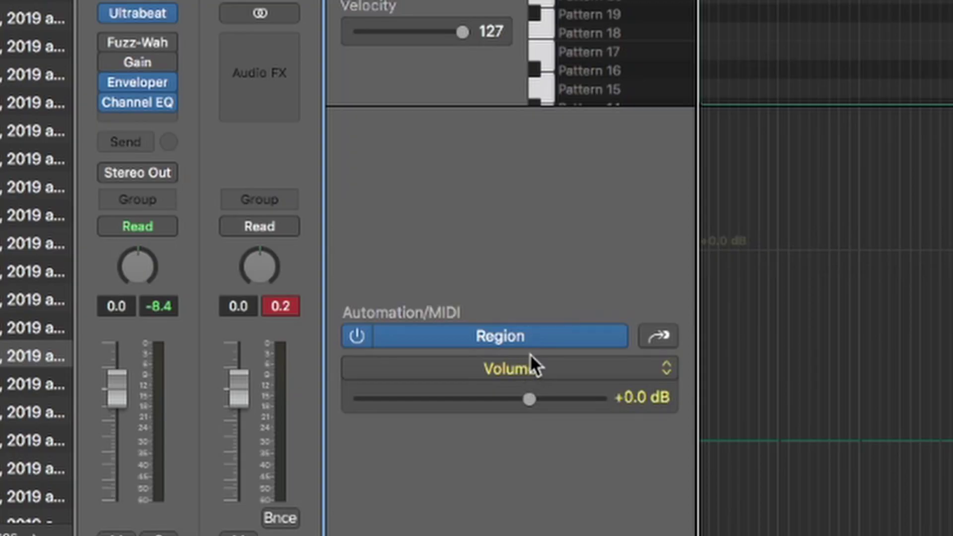
pyautogui.click(527, 367)
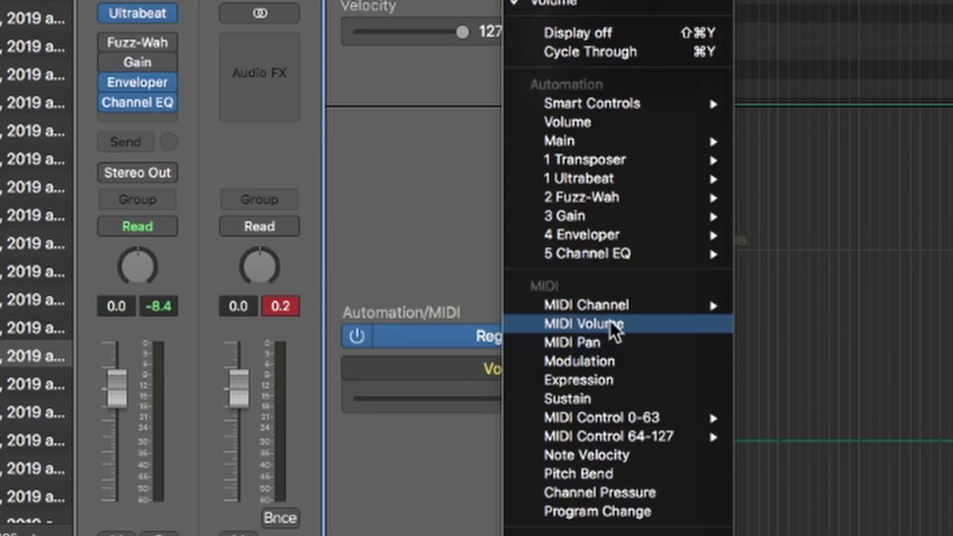
pyautogui.click(665, 366)
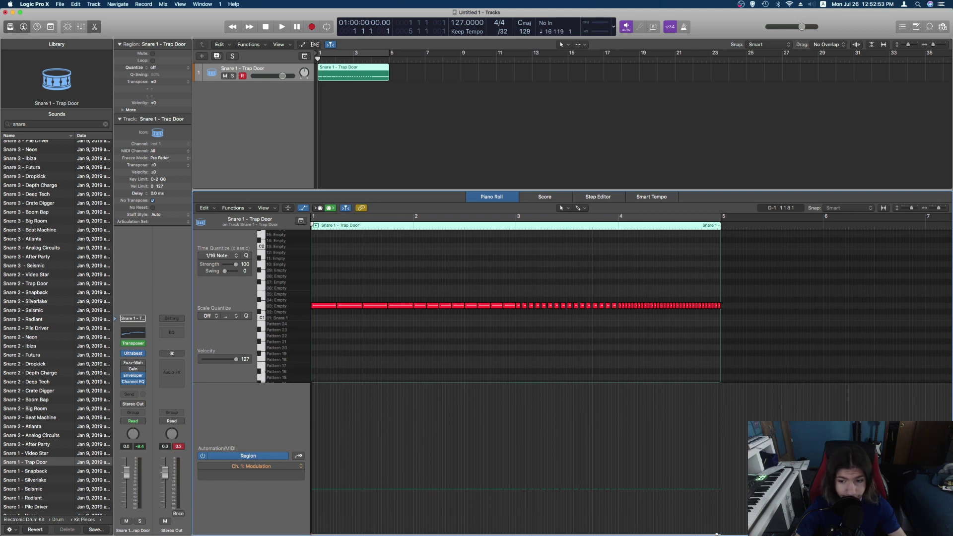
# - Draw a rising modulation ramp from minimum at bar 1 to maximum at bar 5 and play back the snare roll
pyautogui.moveTo(717, 534); pyautogui.dragTo(720, 384)
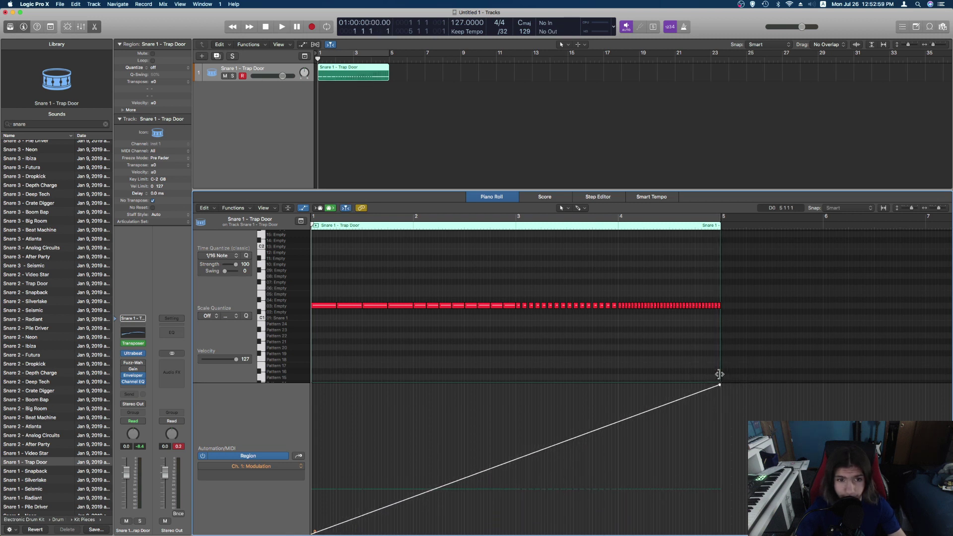
pyautogui.press('space')
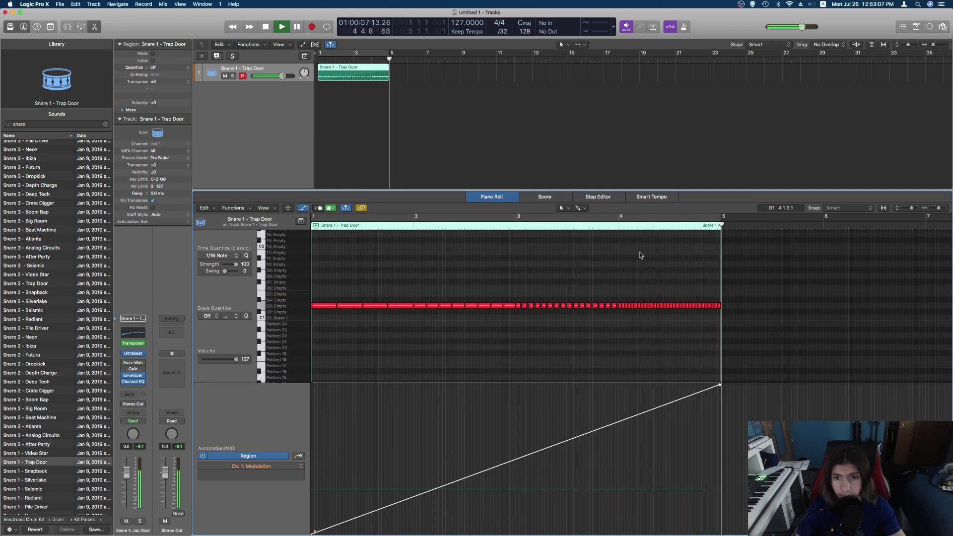
pyautogui.press('space')
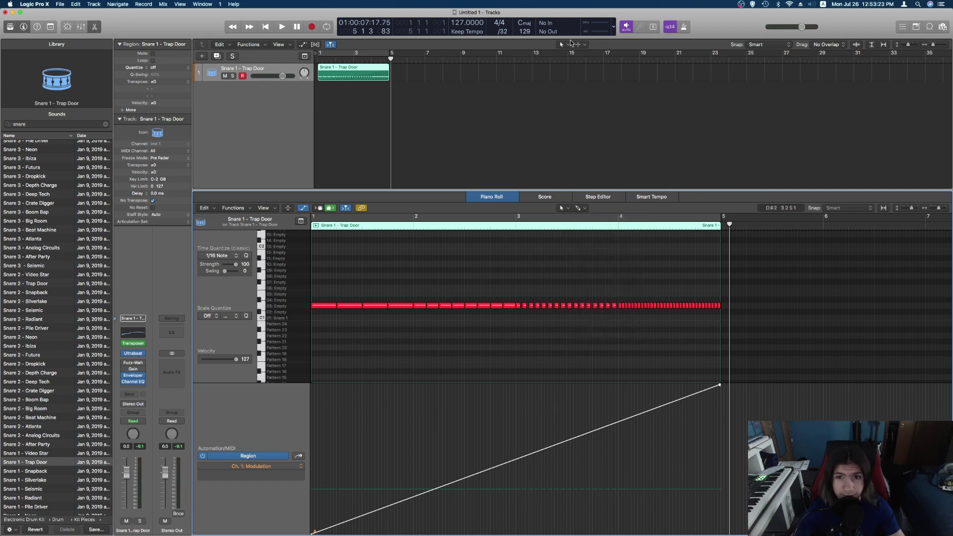
# - Choose the Automation Curve tool in the Piano Roll and bend the modulation ramp downward into a steadily steepening curve
pyautogui.click(584, 46)
pyautogui.click(579, 212)
pyautogui.click(579, 210)
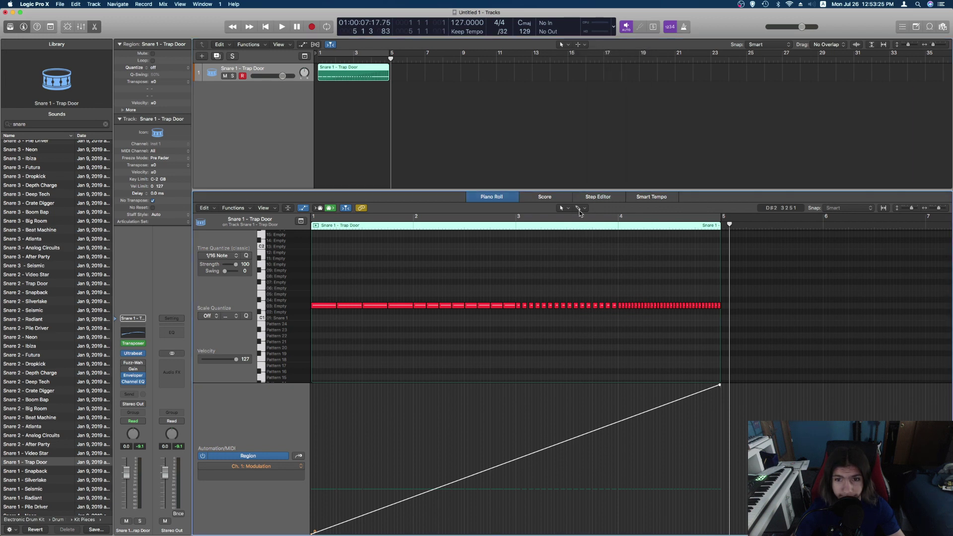
pyautogui.click(579, 213)
pyautogui.click(596, 323)
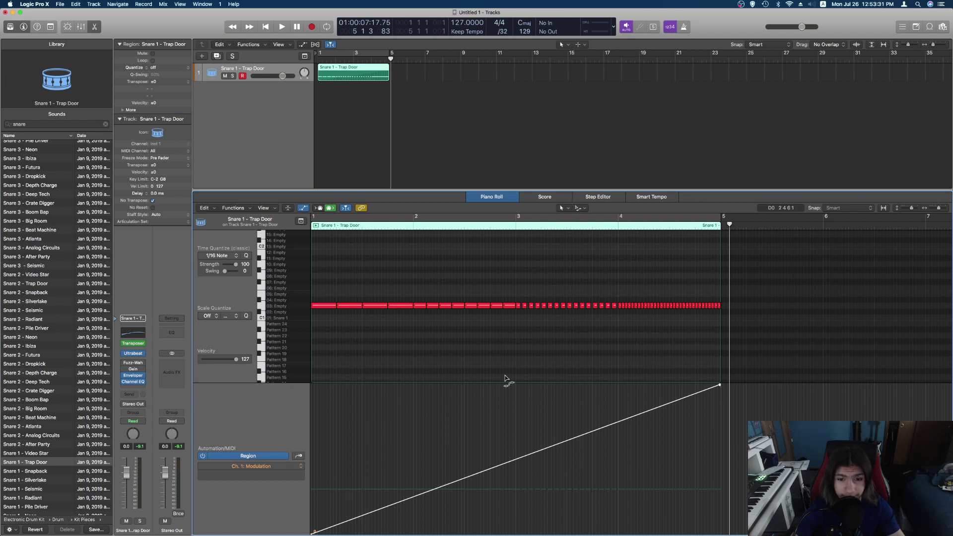
pyautogui.moveTo(507, 443); pyautogui.dragTo(521, 470)
# - Play back the snare roll with the curved modulation through to the end of the region
pyautogui.press('space')
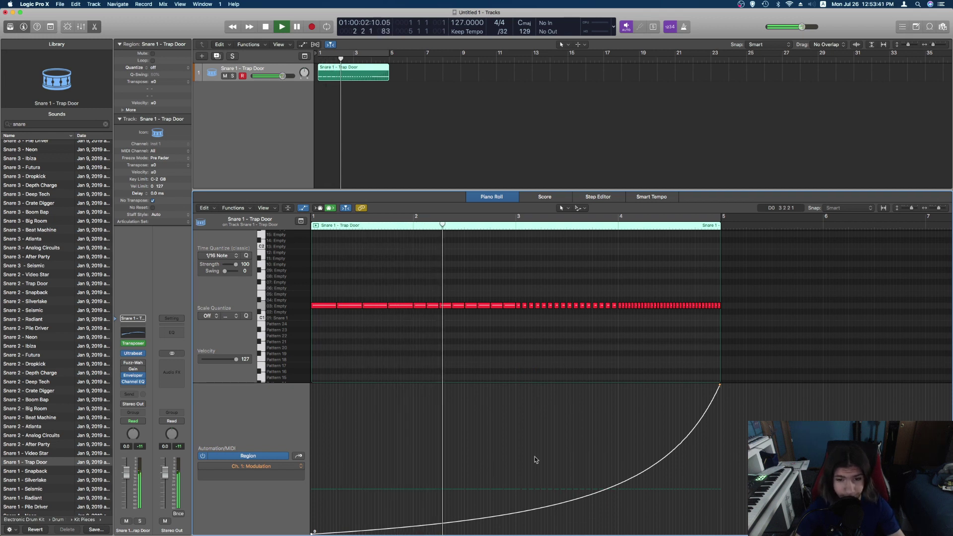
pyautogui.hscroll(3, 544, 435)
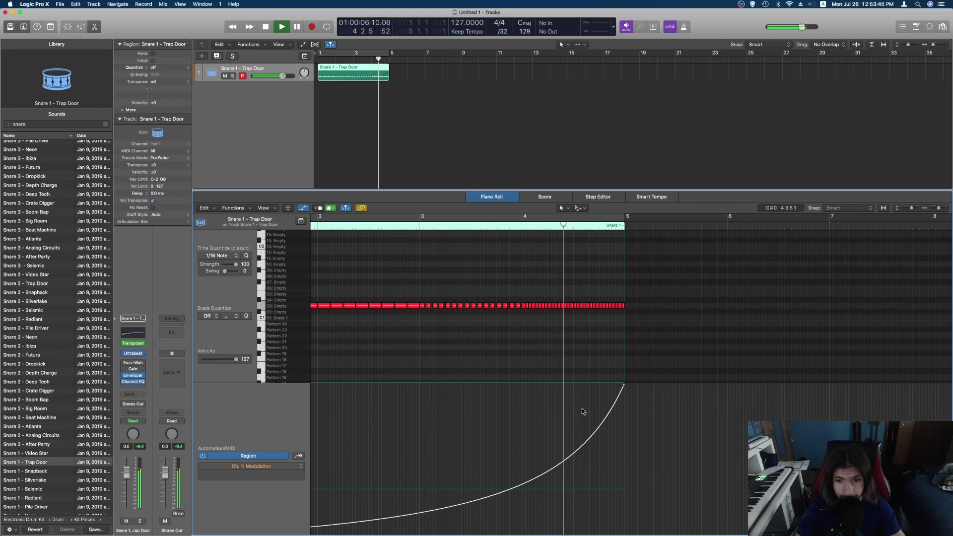
pyautogui.press('space')
pyautogui.hscroll(-3, 561, 404)
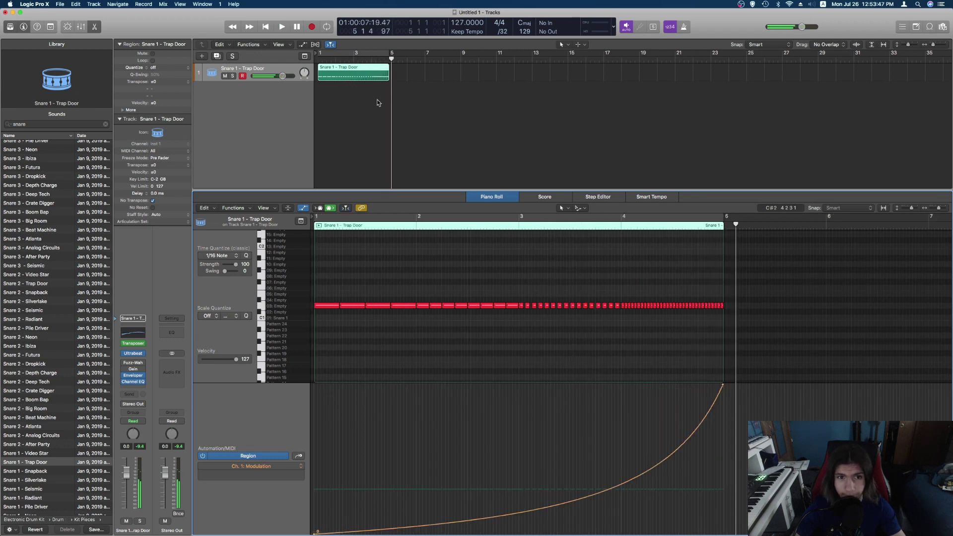
# - Close the Piano Roll and bounce the snare region in place to a new track, leaving the source region
pyautogui.press('e')
pyautogui.rightClick(354, 76)
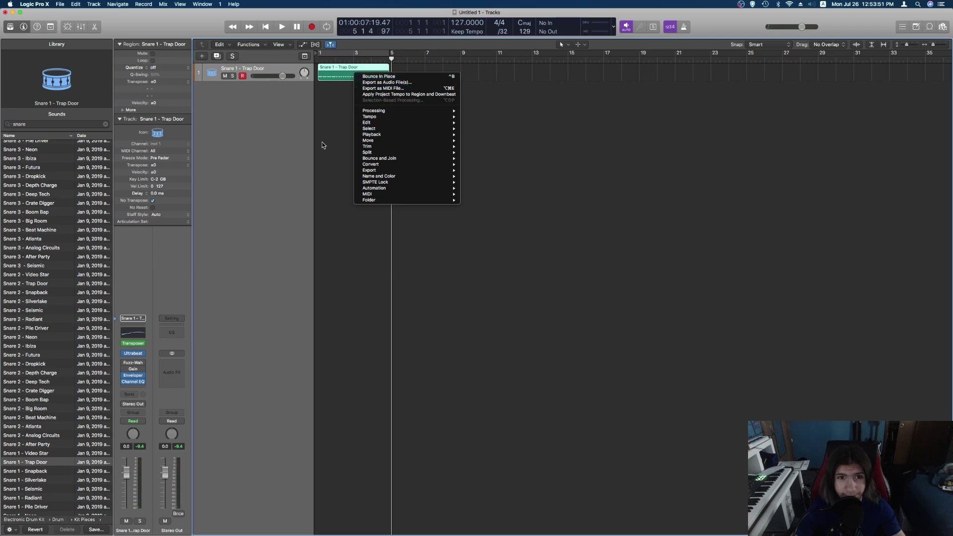
pyautogui.click(347, 79)
pyautogui.rightClick(347, 79)
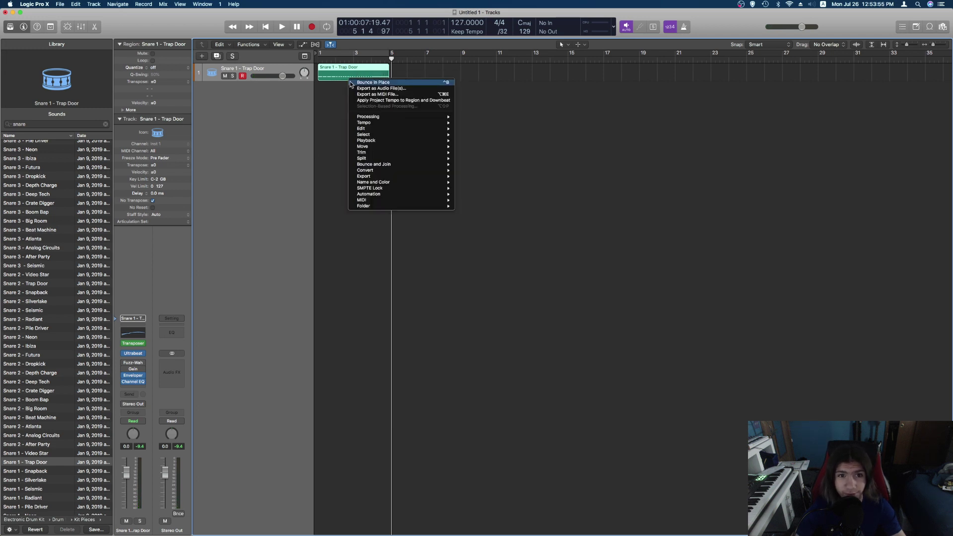
pyautogui.click(351, 82)
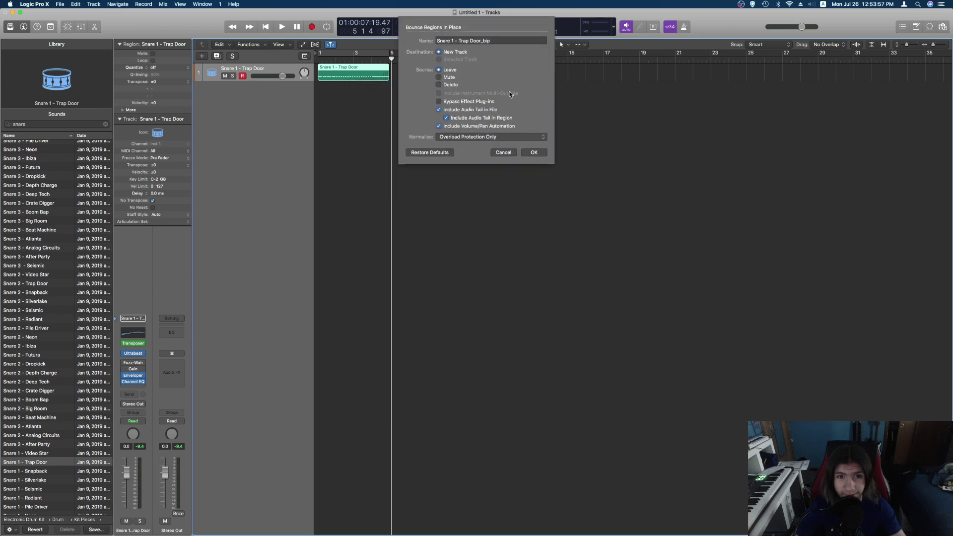
pyautogui.click(534, 132)
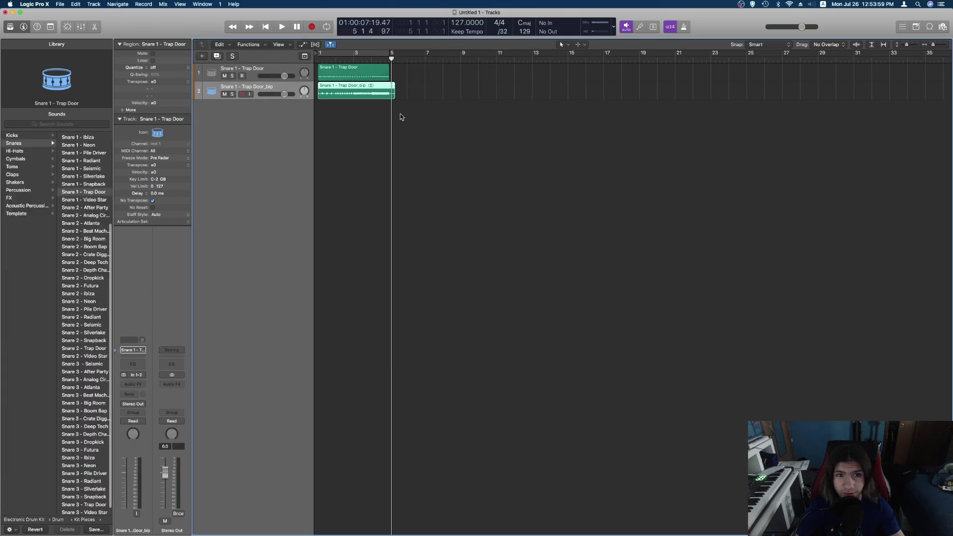
# - Mute the original Snare 1 - Trap Door track and play the bounced audio from bar 1
pyautogui.keyDown('ctrl'); pyautogui.keyDown('alt'); pyautogui.click(401, 127); pyautogui.keyUp('alt'); pyautogui.keyUp('ctrl')
pyautogui.click(358, 86)
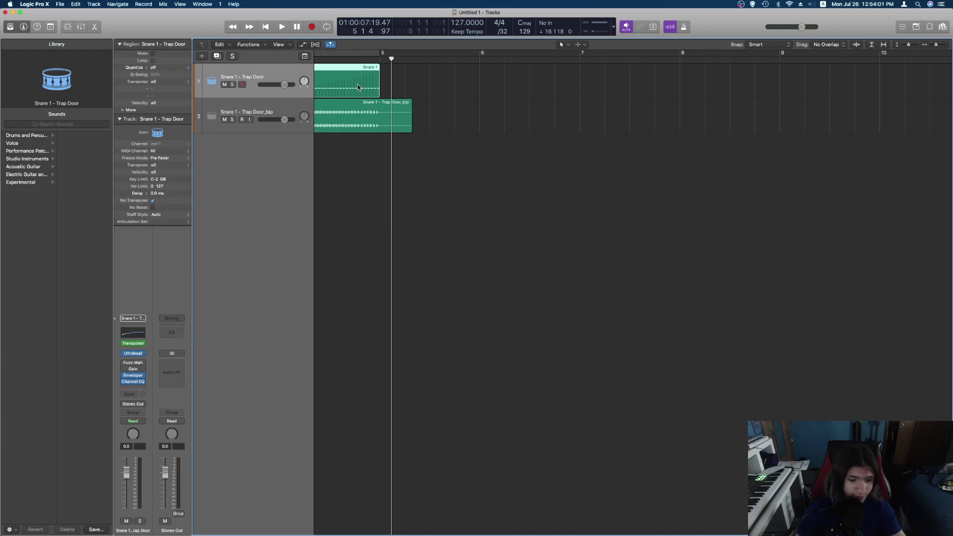
pyautogui.press('m')
pyautogui.press('Return')
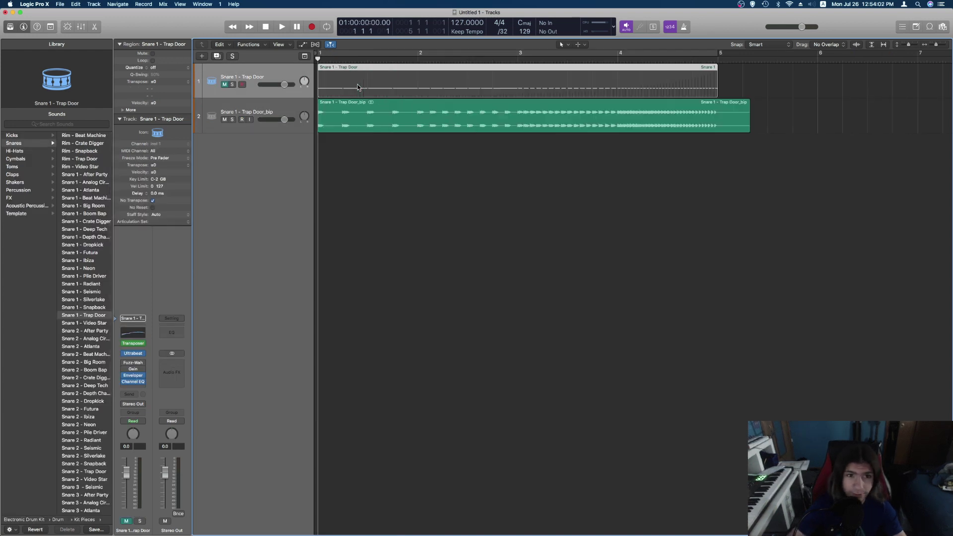
pyautogui.press('space')
pyautogui.click(452, 121)
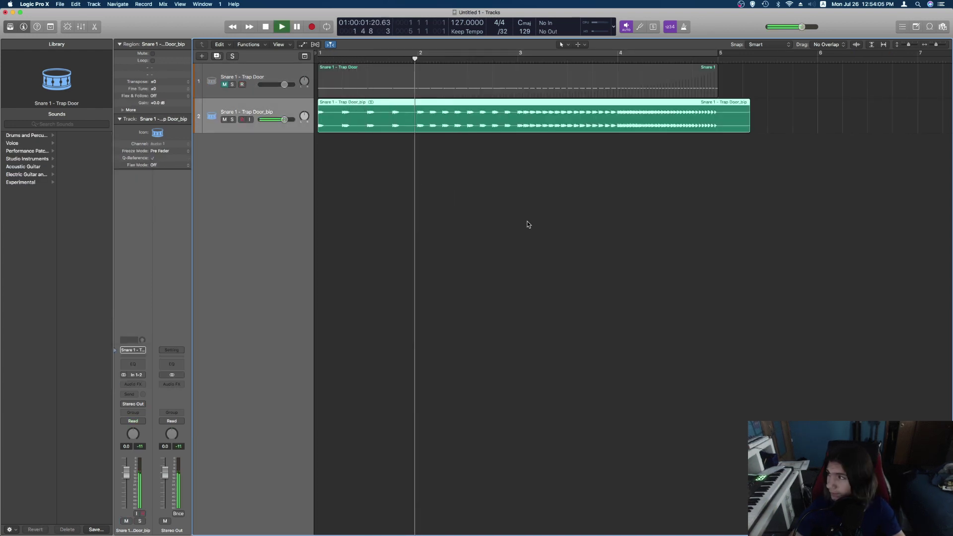
pyautogui.press('space')
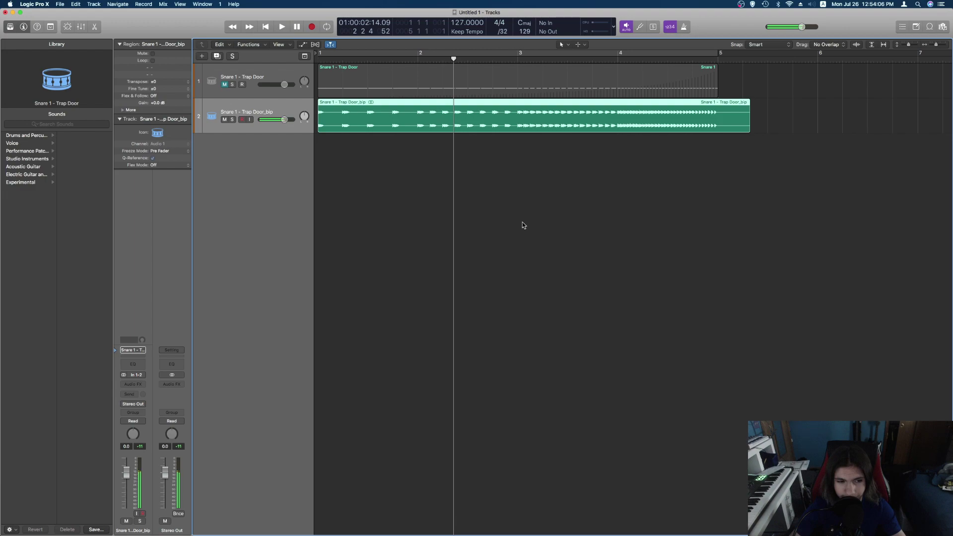
# - Clear the snare material from the project, add an audio track and delete the Snare 1 - Trap Door track
pyautogui.click(465, 133)
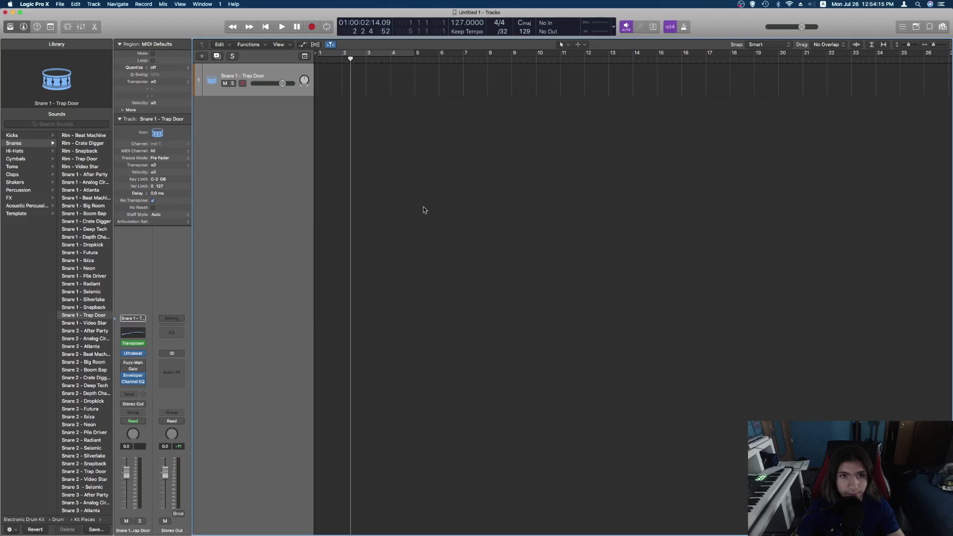
pyautogui.press('super+Right')
pyautogui.press('super+Right')
pyautogui.press('Return')
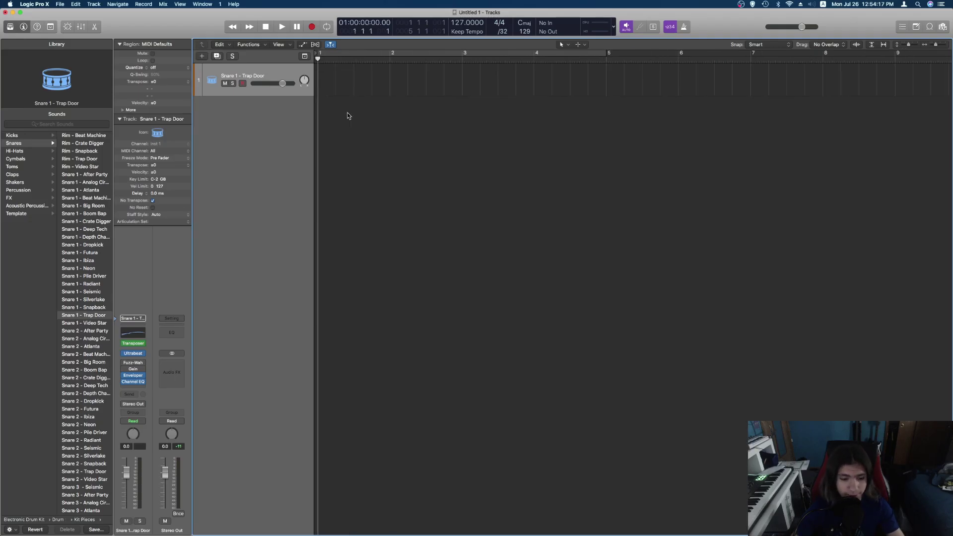
pyautogui.press('alt+super+s')
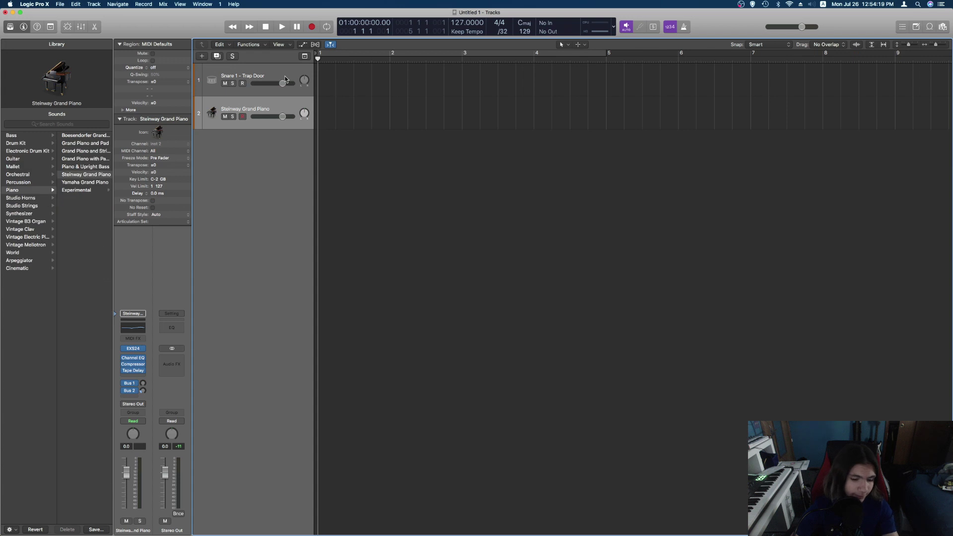
pyautogui.press('super+BackSpace')
pyautogui.press('alt+super+a')
pyautogui.click(282, 74)
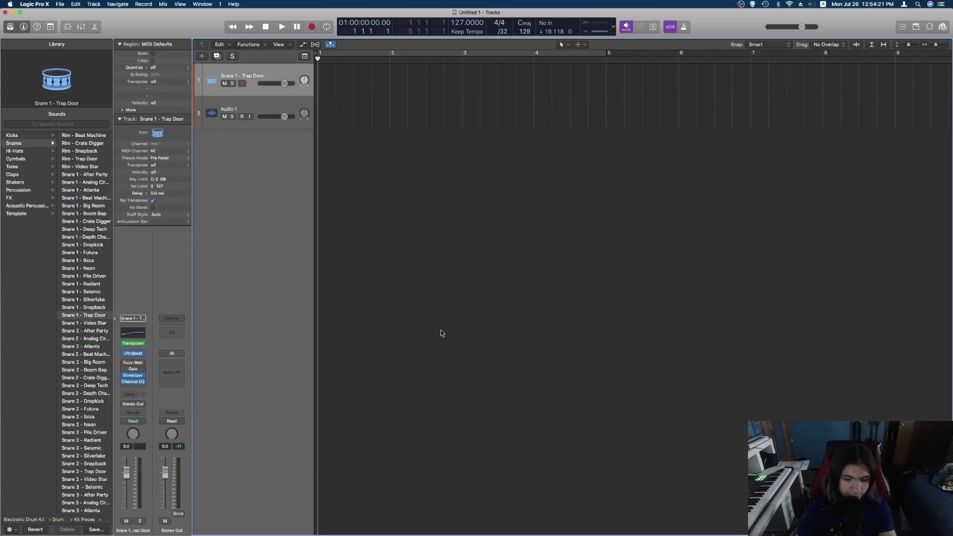
pyautogui.press('super+BackSpace')
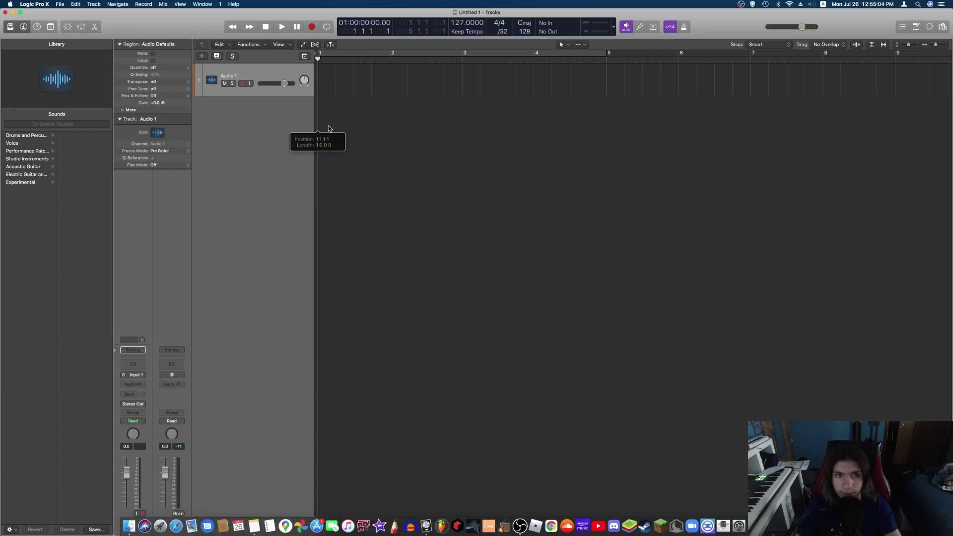
# - Import the Piano Part audio file at bar 1 onto its own track, enlarge the track height and play it
pyautogui.moveTo(298, 136); pyautogui.dragTo(323, 116)
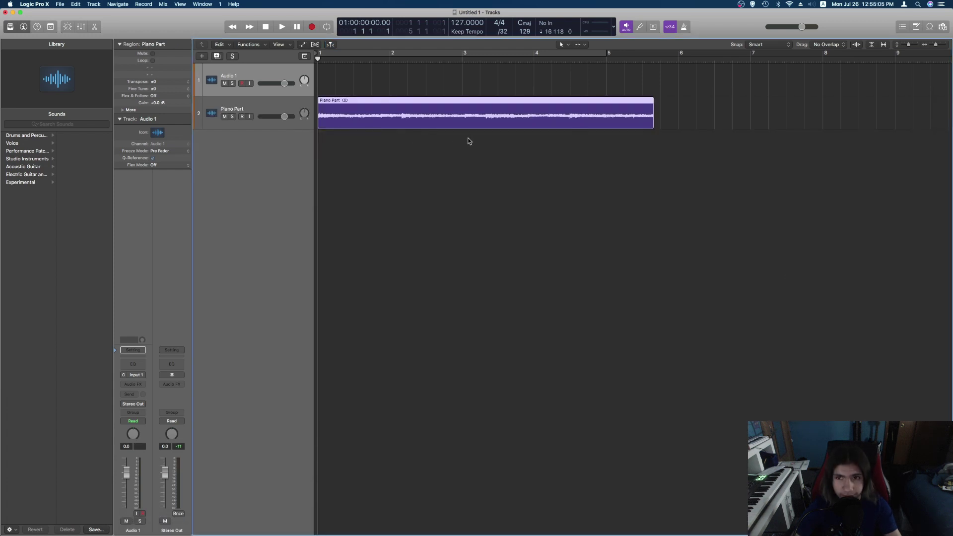
pyautogui.scroll(5, 466, 141)
pyautogui.scroll(-6, 470, 142)
pyautogui.scroll(3, 470, 138)
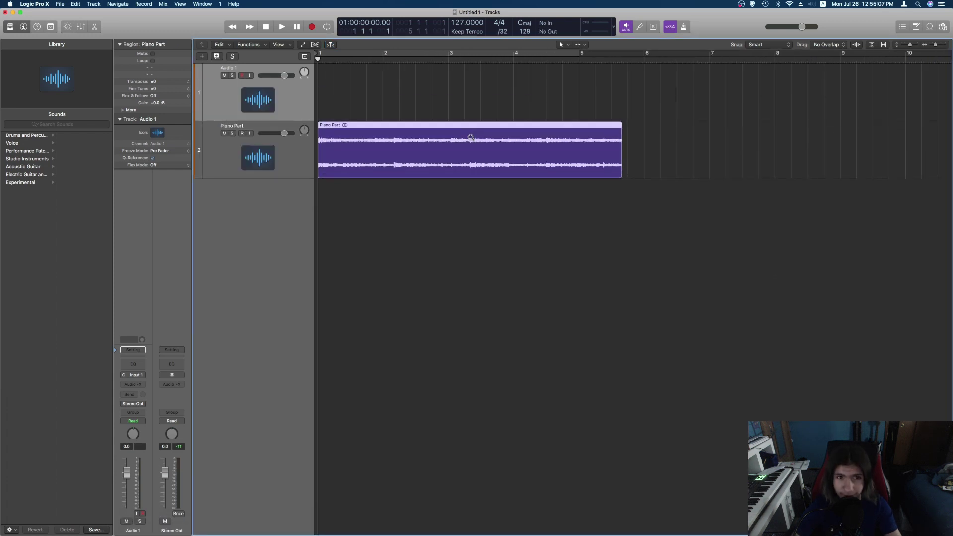
pyautogui.scroll(2, 470, 138)
pyautogui.scroll(3, 470, 139)
pyautogui.scroll(-4, 471, 140)
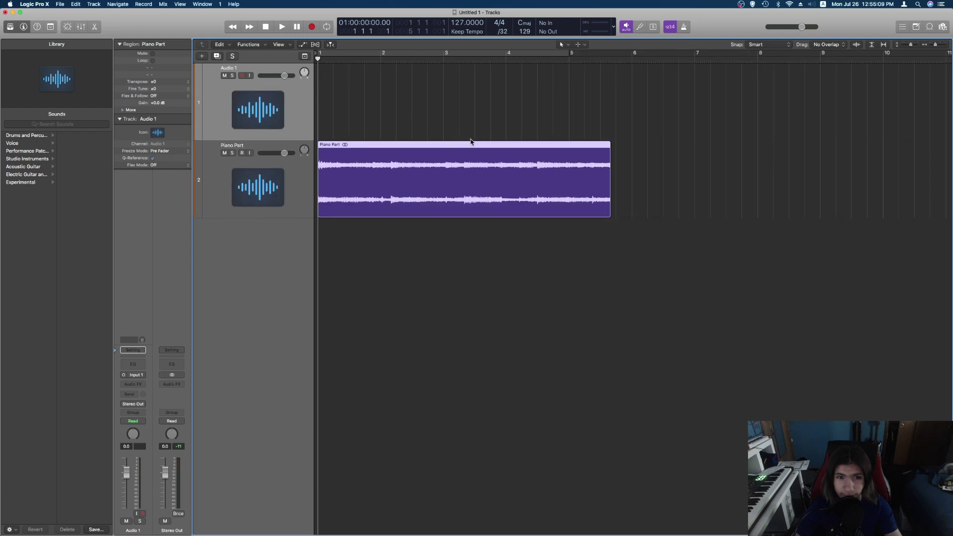
pyautogui.click(423, 115)
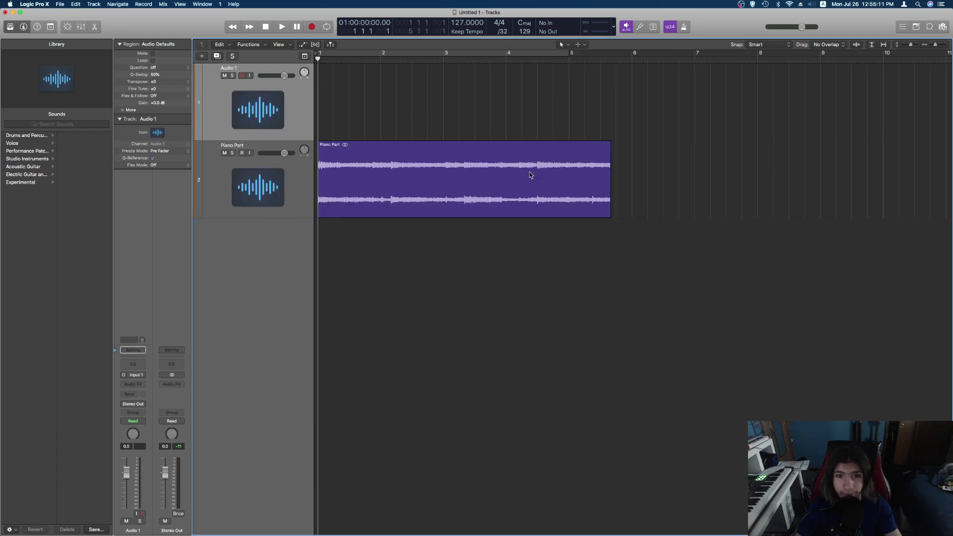
pyautogui.press('space')
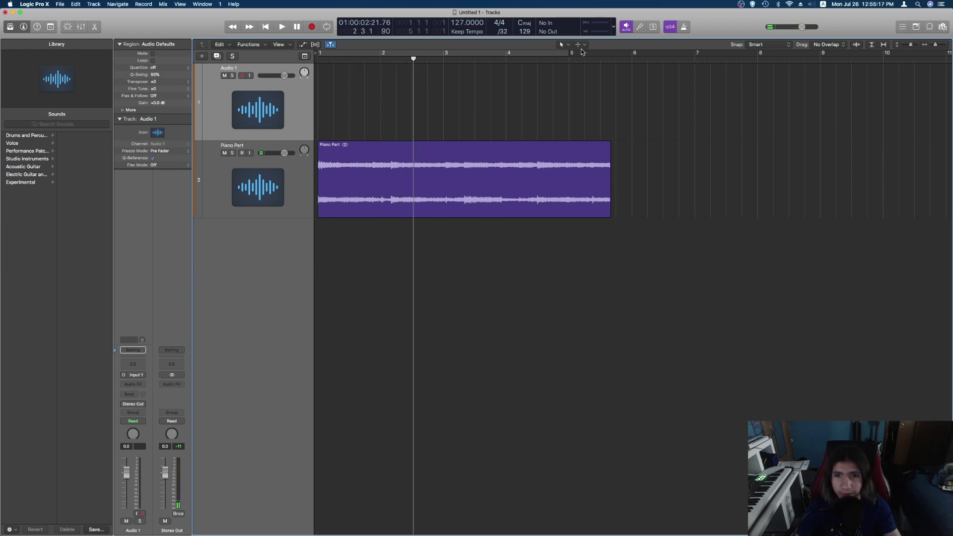
# - Use the Fade tool to add a fade-out about one bar long at the Piano Part region's end and play it
pyautogui.click(583, 45)
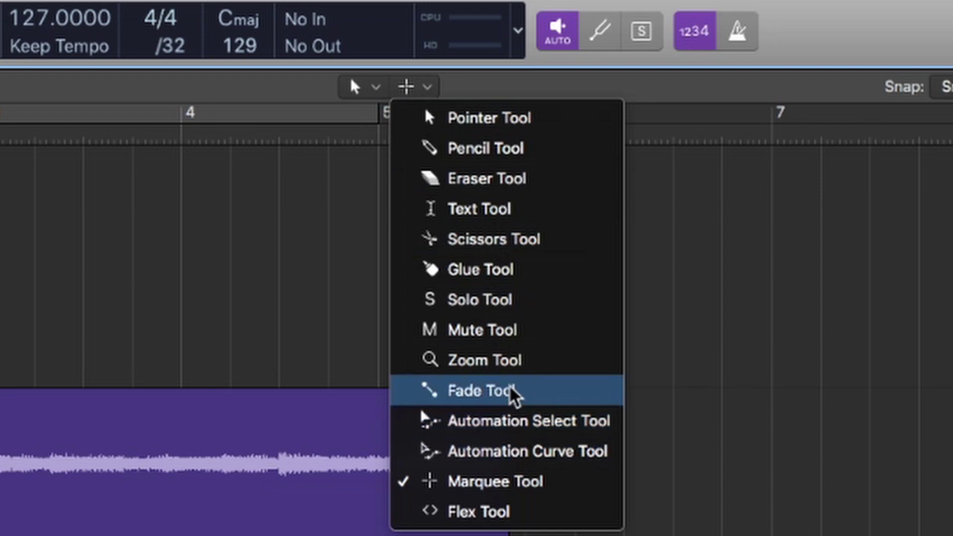
pyautogui.click(513, 391)
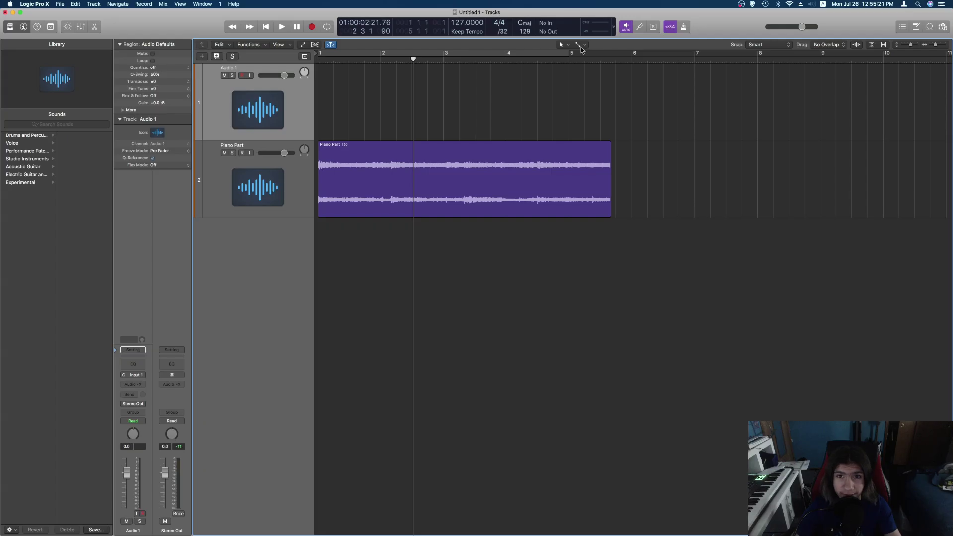
pyautogui.click(610, 147)
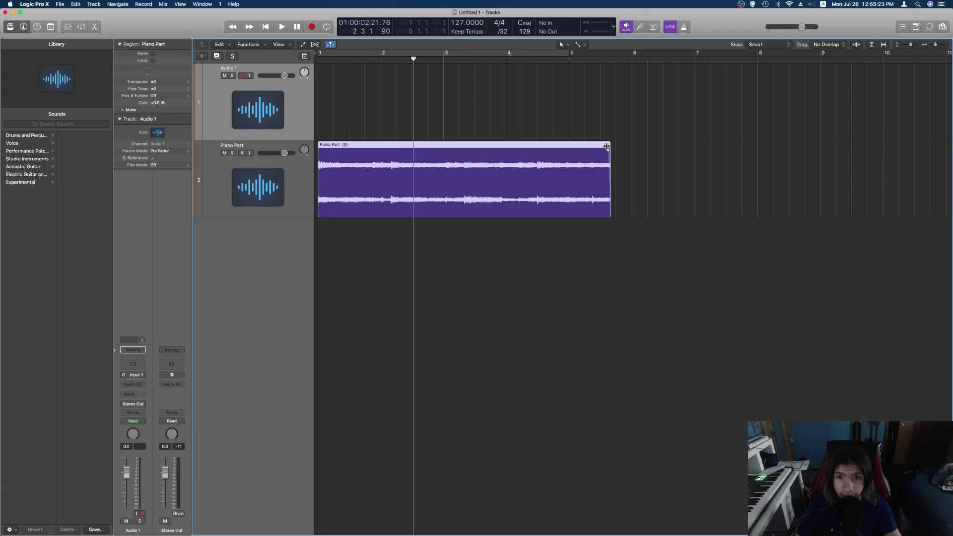
pyautogui.moveTo(554, 145); pyautogui.dragTo(547, 145)
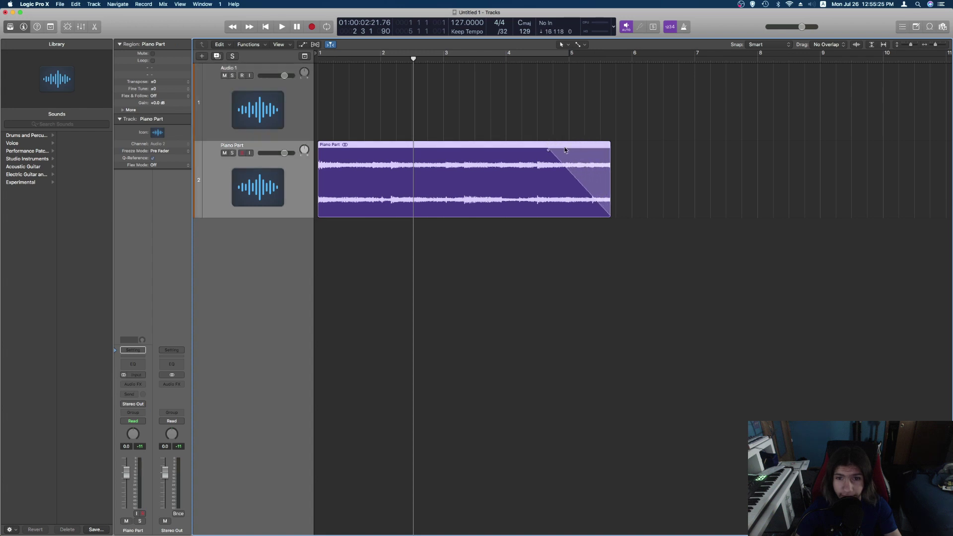
pyautogui.press('space')
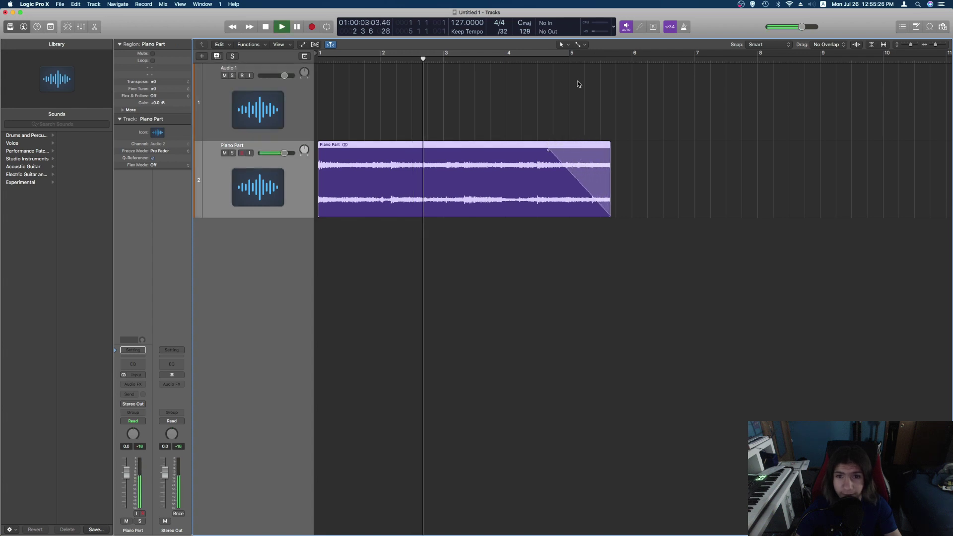
pyautogui.click(670, 162)
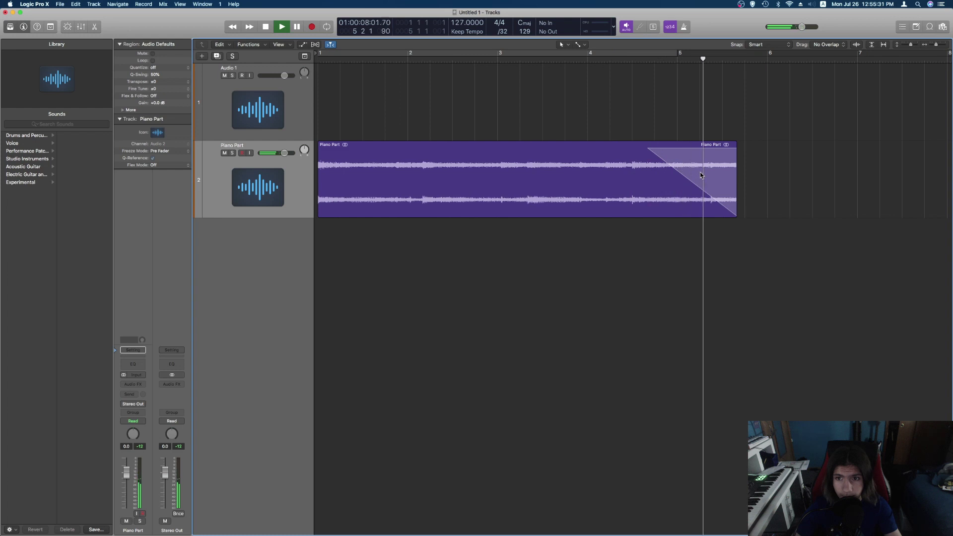
# - Change the Piano Part region's fade-out type to Slow Down and play back the end of the region
pyautogui.rightClick(702, 174)
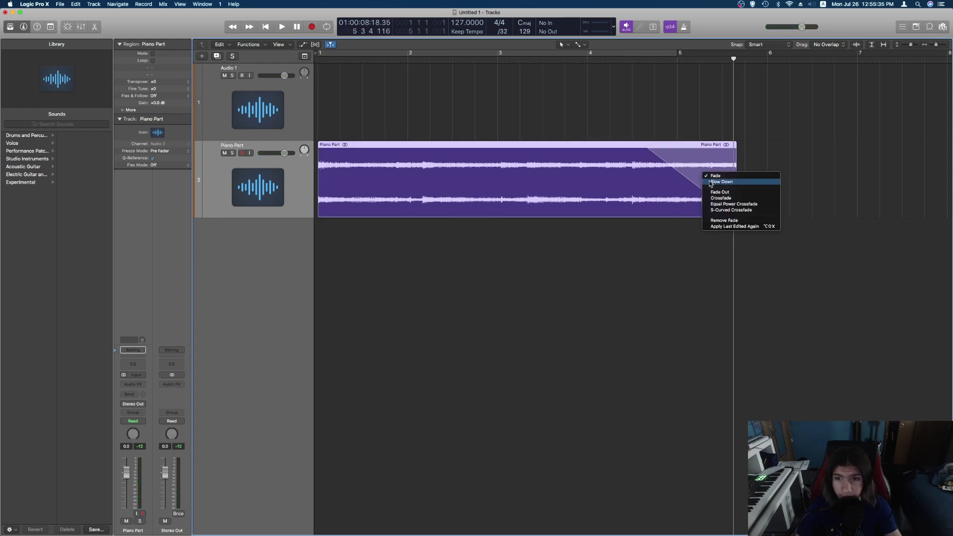
pyautogui.click(712, 182)
pyautogui.press('space')
pyautogui.click(596, 100)
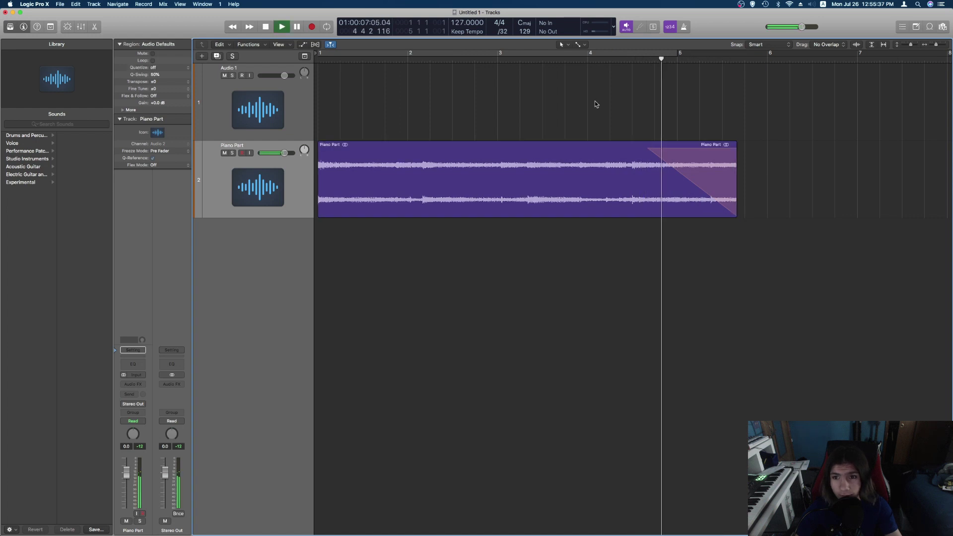
pyautogui.press('space')
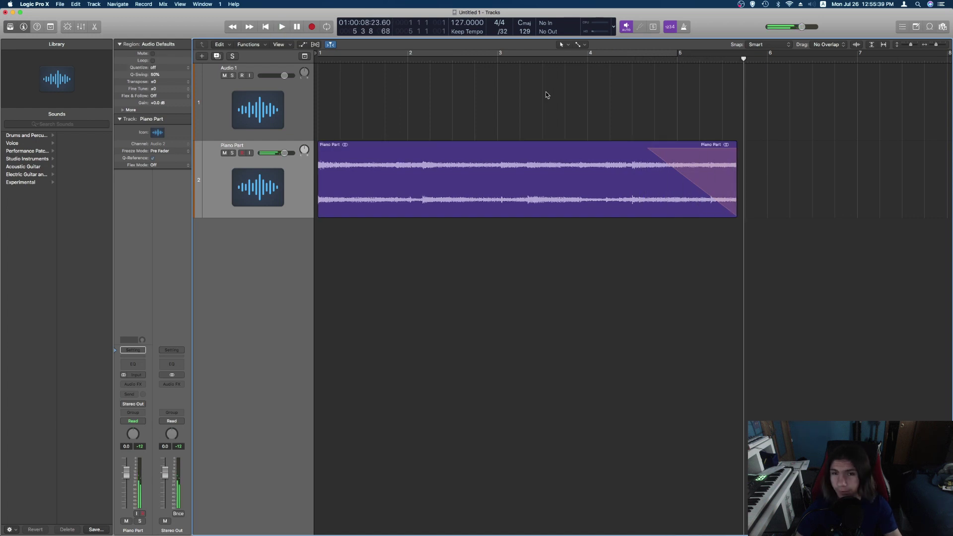
# - Play back the end of the Piano Part region to hear its straight Slow Down fade
pyautogui.click(580, 59)
pyautogui.press('space')
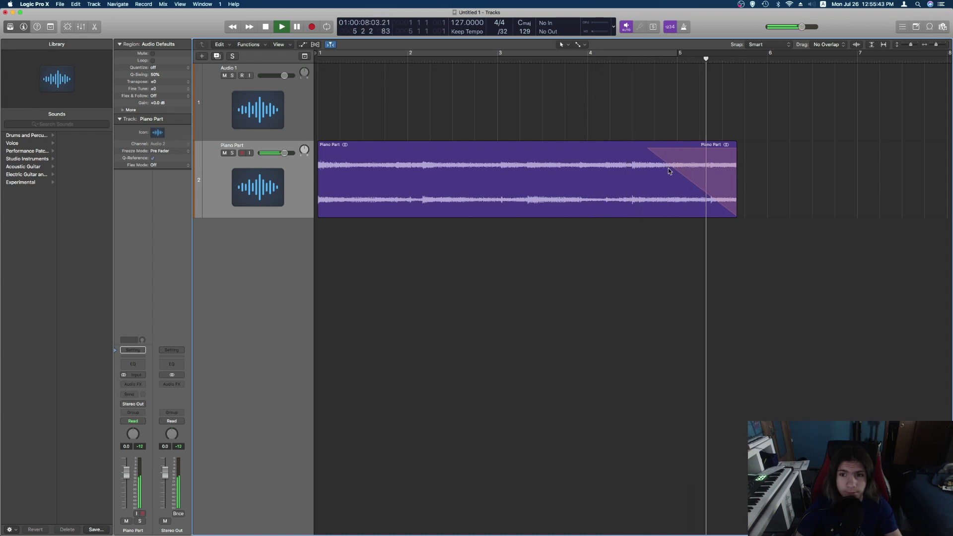
pyautogui.press('space')
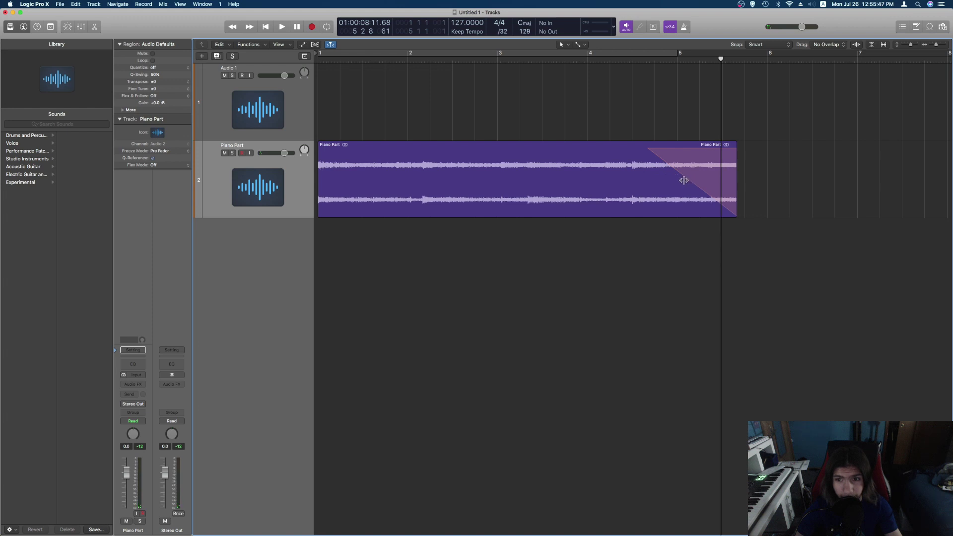
# - Bend the Piano Part's Slow Down fade so it falls gently at first and steeply at the end, and play it
pyautogui.moveTo(685, 176)
pyautogui.mouseDown()
pyautogui.moveTo(696, 173)
pyautogui.moveTo(613, 198)
pyautogui.moveTo(645, 191)
pyautogui.mouseUp()
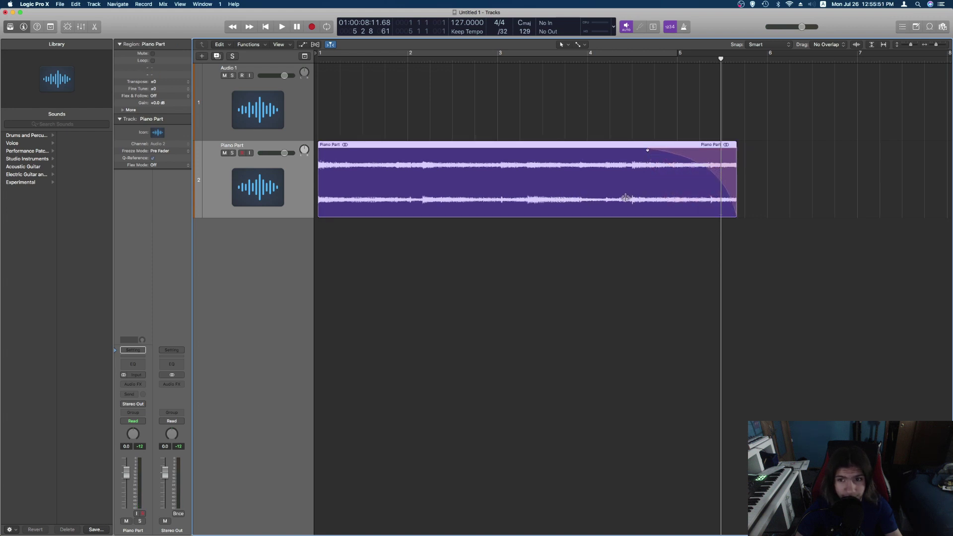
pyautogui.doubleClick(592, 59)
pyautogui.click(541, 91)
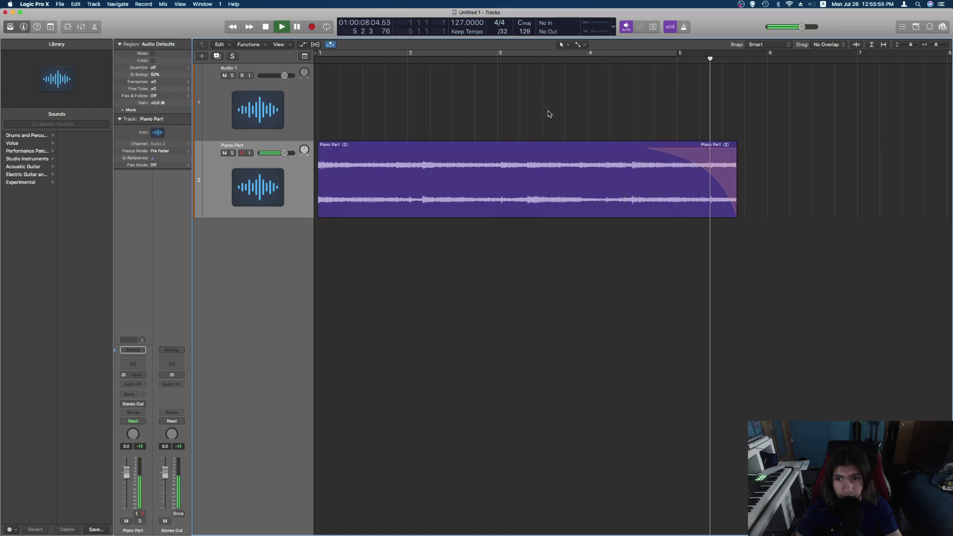
pyautogui.press('space')
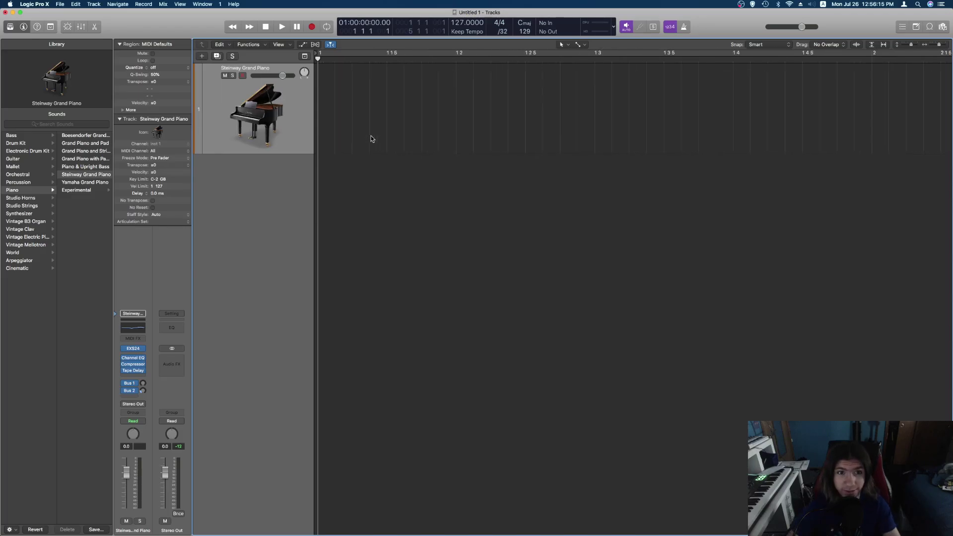
# - Create a one-bar MIDI region at bar 1 on the Steinway Grand Piano track and open it for note editing
pyautogui.scroll(-5, 375, 140)
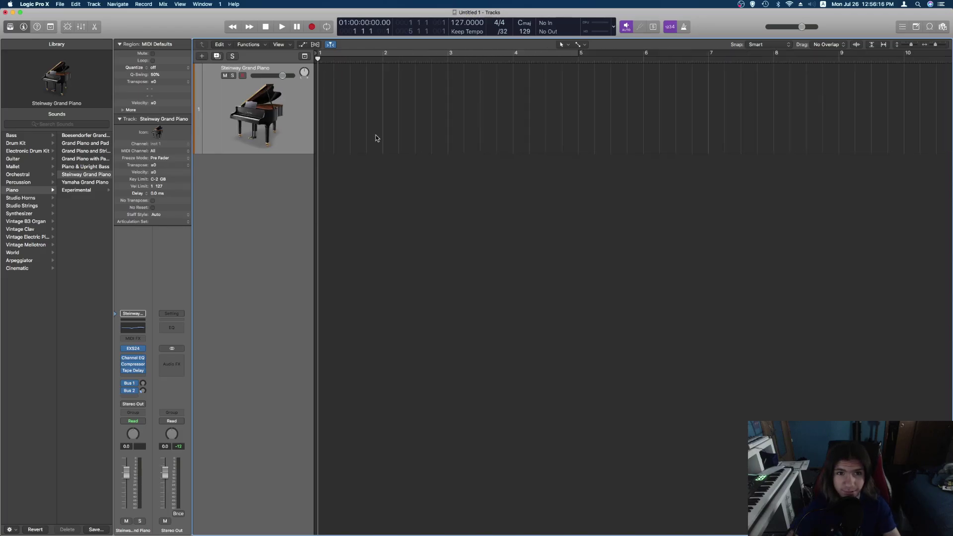
pyautogui.rightClick(340, 111)
pyautogui.click(358, 112)
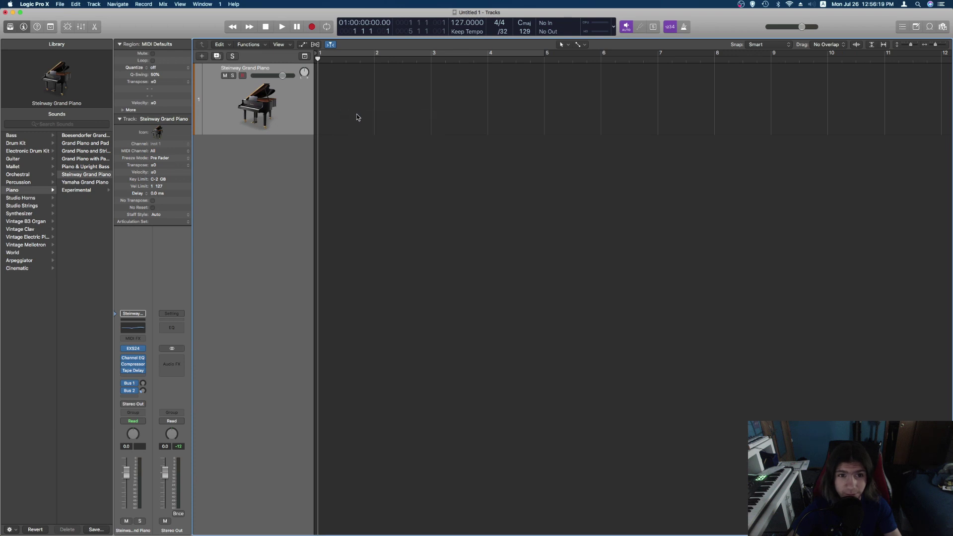
pyautogui.doubleClick(370, 126)
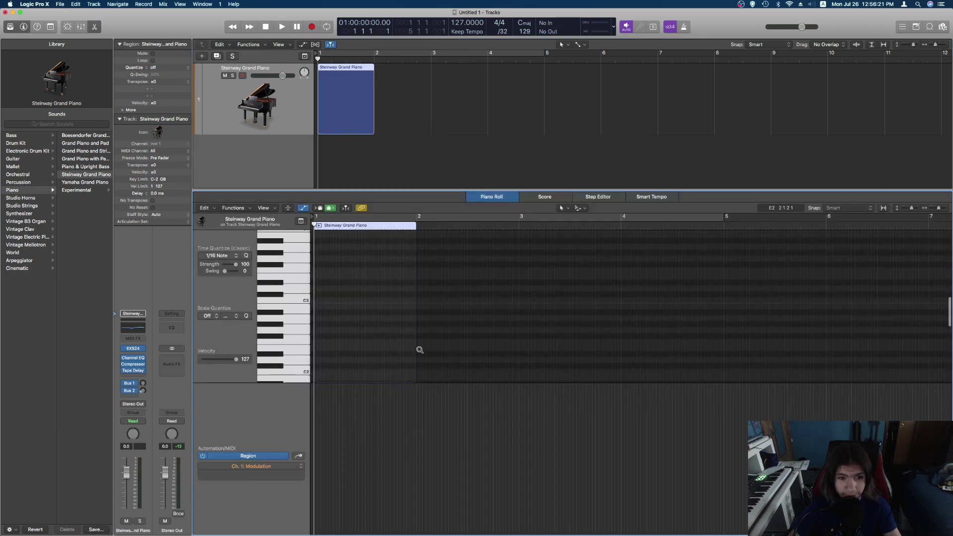
# - Set the Piano Roll's secondary tool to the Pencil Tool
pyautogui.scroll(5, 419, 350)
pyautogui.press('p')
pyautogui.press('p')
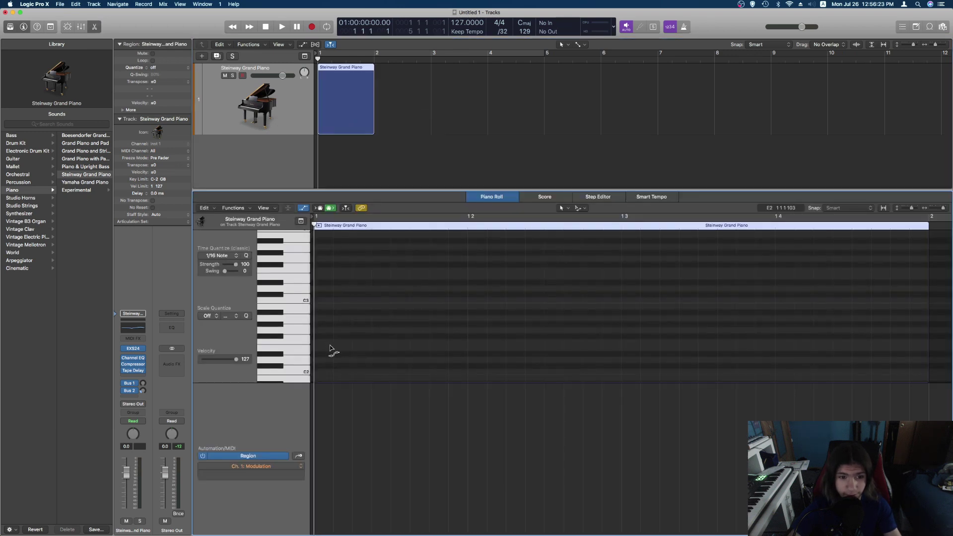
pyautogui.click(580, 208)
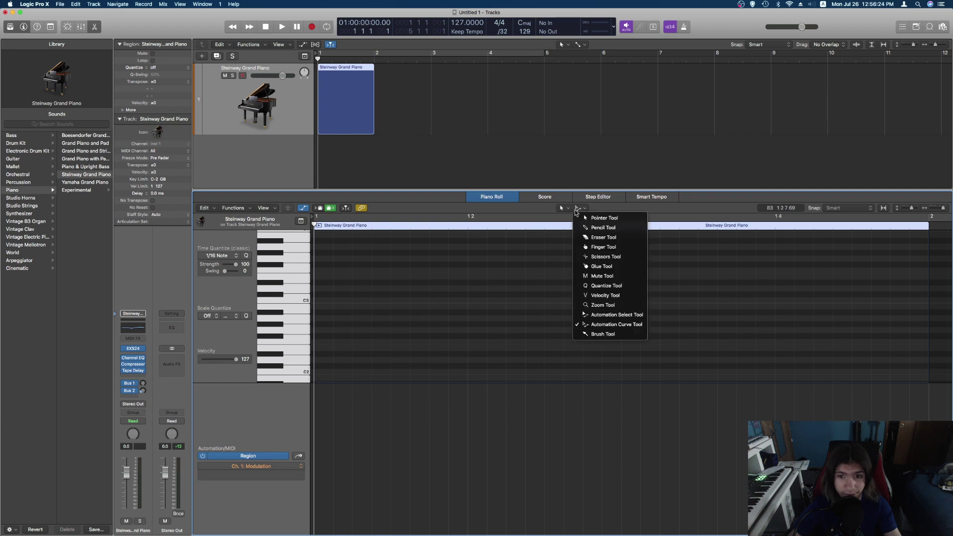
pyautogui.click(603, 227)
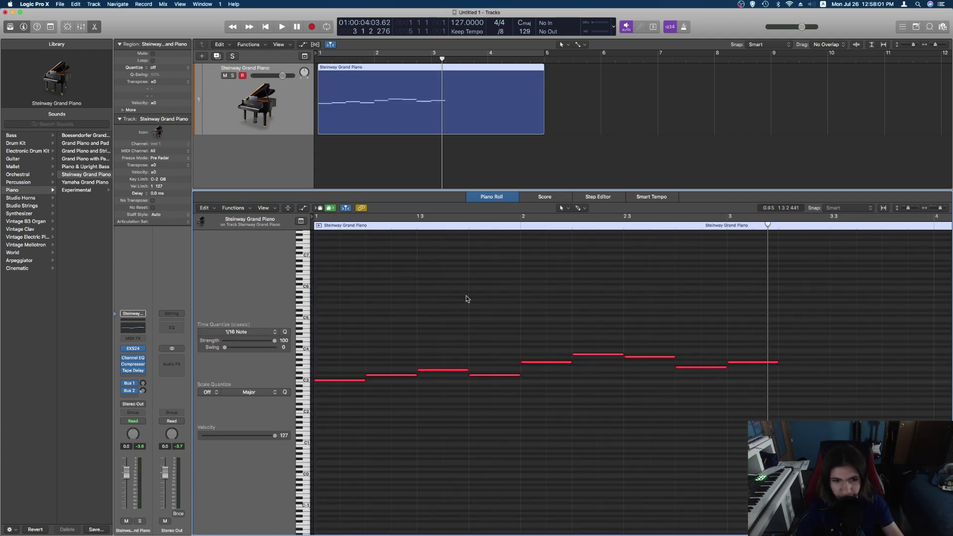
# - Play the Steinway Grand Piano melody from the start of bar 1
pyautogui.press('Return')
pyautogui.press('space')
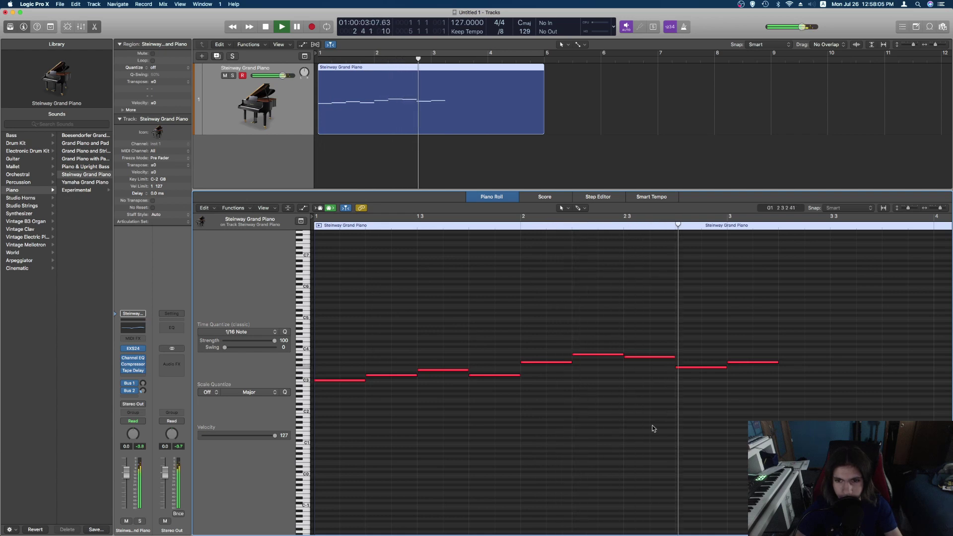
pyautogui.press('space')
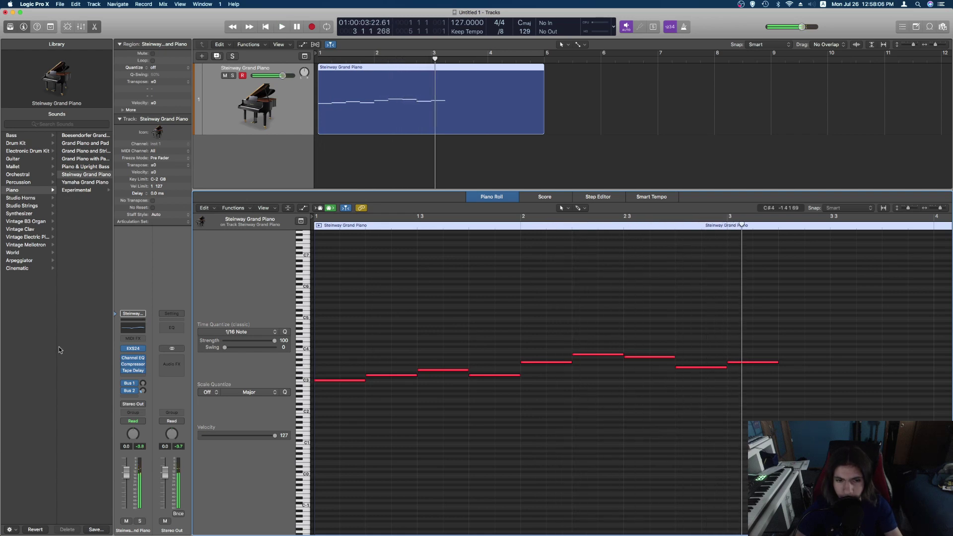
# - Transpose the melody's first note up seven semitones from C3 to G3 and play it from the start
pyautogui.click(346, 379)
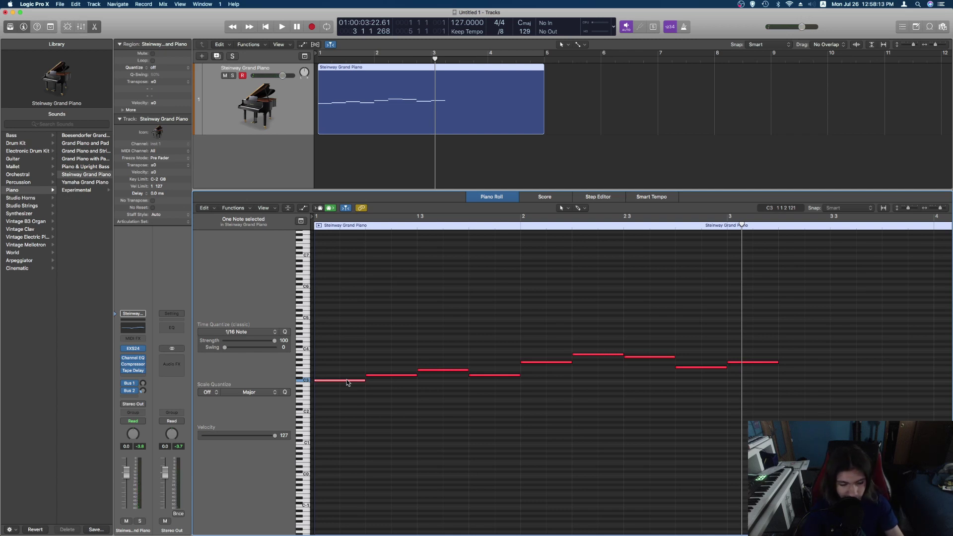
pyautogui.hotkey('alt', 'Up')
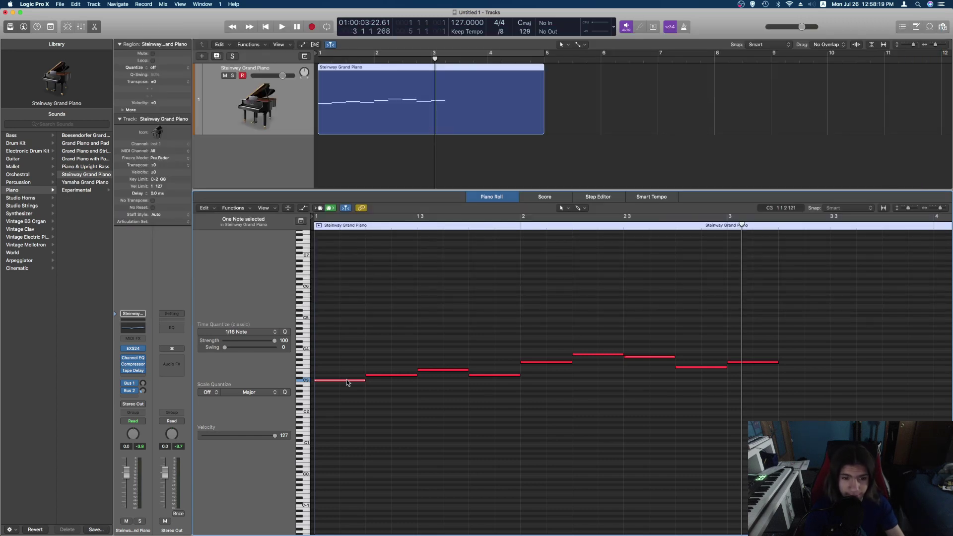
pyautogui.hotkey('alt', 'Up')
pyautogui.hotkey('alt', 'Up')
pyautogui.hotkey('alt', 'Up')
pyautogui.hotkey('alt', 'Up')
pyautogui.hotkey('alt', 'Up')
pyautogui.hotkey('alt', 'Up')
pyautogui.hotkey('alt', 'Up')
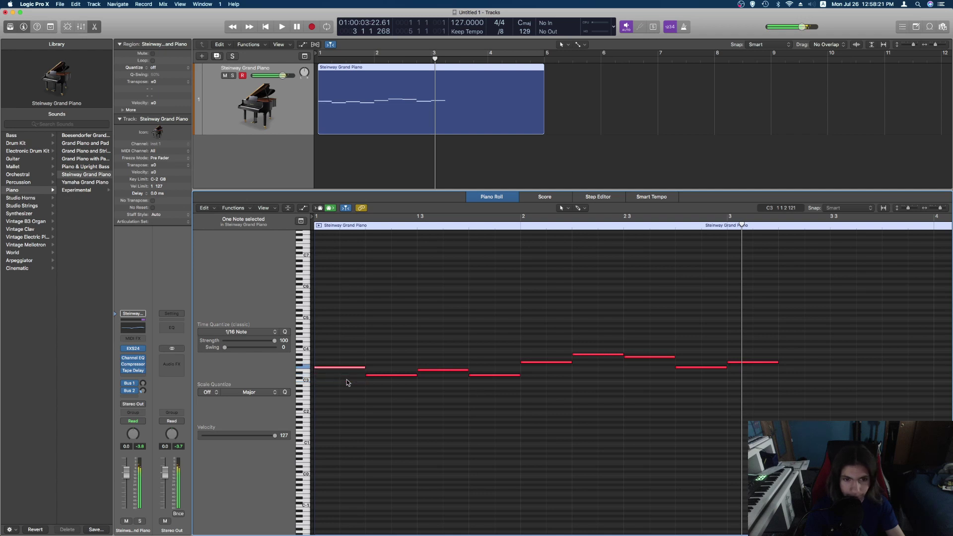
pyautogui.hotkey('shift', 'space')
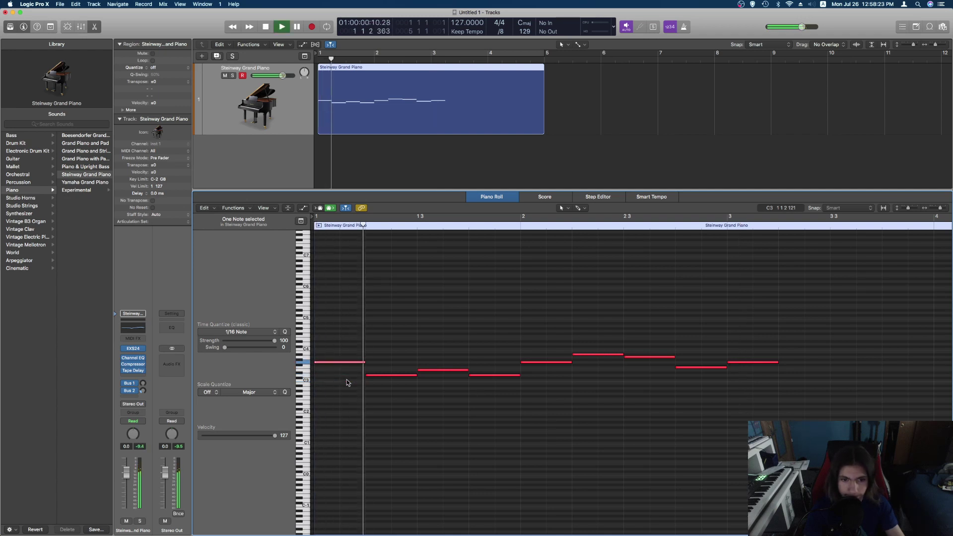
pyautogui.press('space')
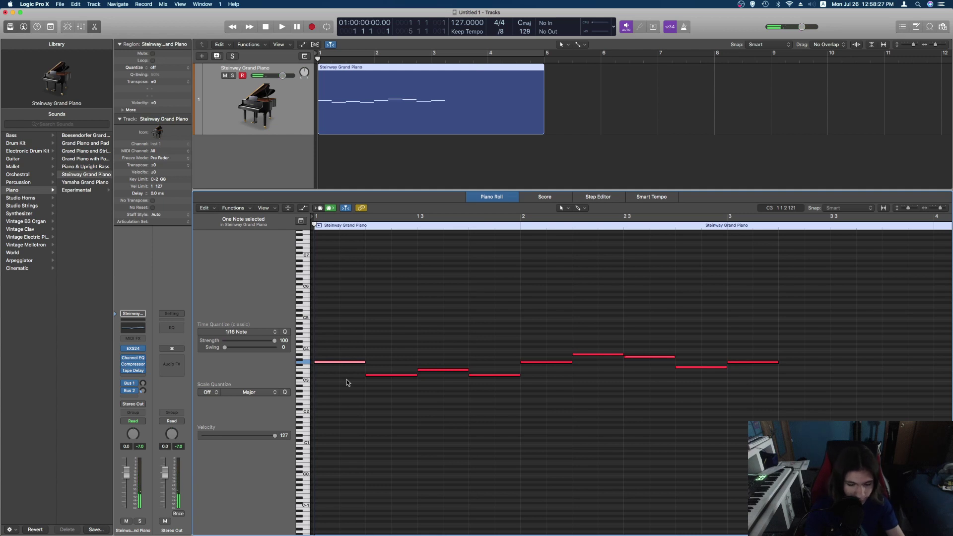
# - Transpose the first note back down by semitones to C3, play the melody and deselect the note
pyautogui.hotkey('alt', 'Down')
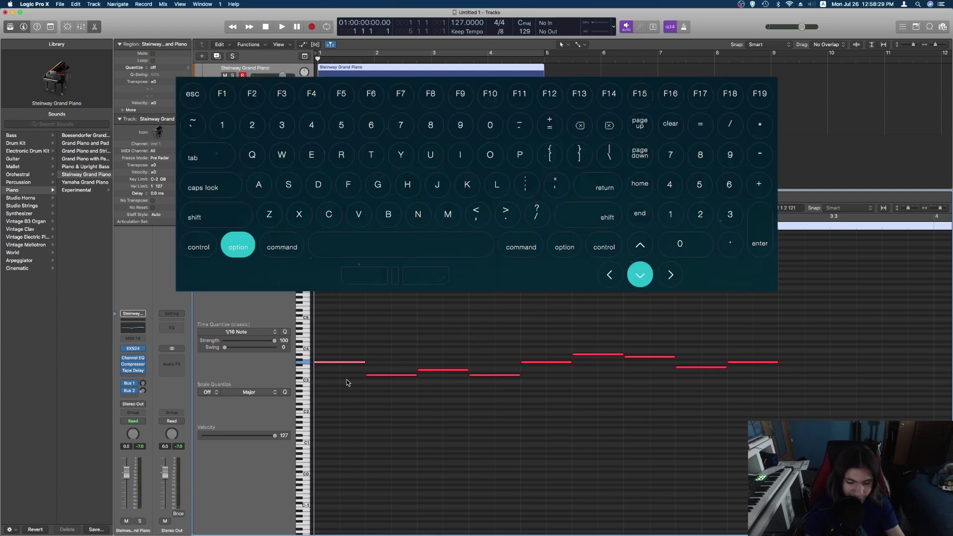
pyautogui.hotkey('alt', 'Down')
pyautogui.hotkey('alt', 'Down')
pyautogui.hotkey('alt', 'Down')
pyautogui.hotkey('alt', 'Down')
pyautogui.hotkey('alt', 'Down')
pyautogui.hotkey('alt', 'Down')
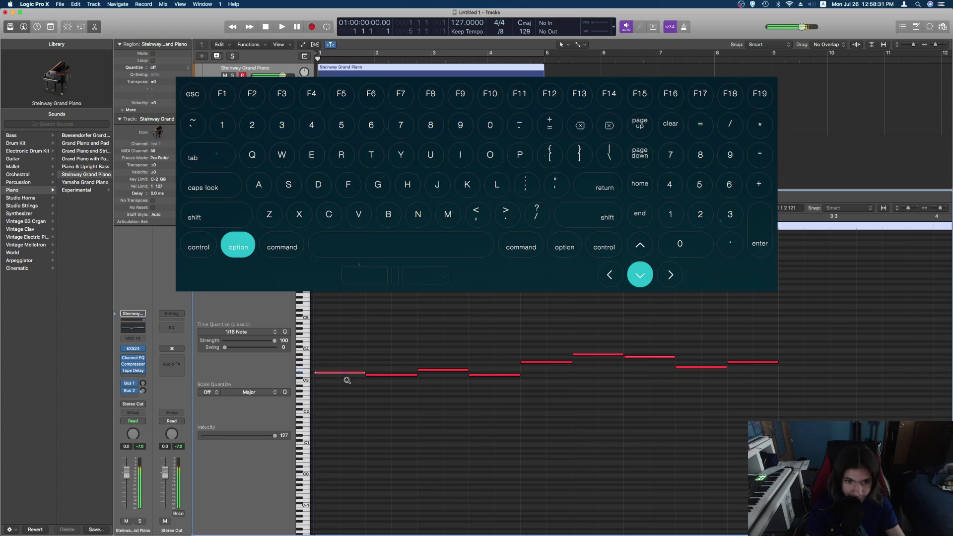
pyautogui.hotkey('alt', 'Down')
pyautogui.press('space')
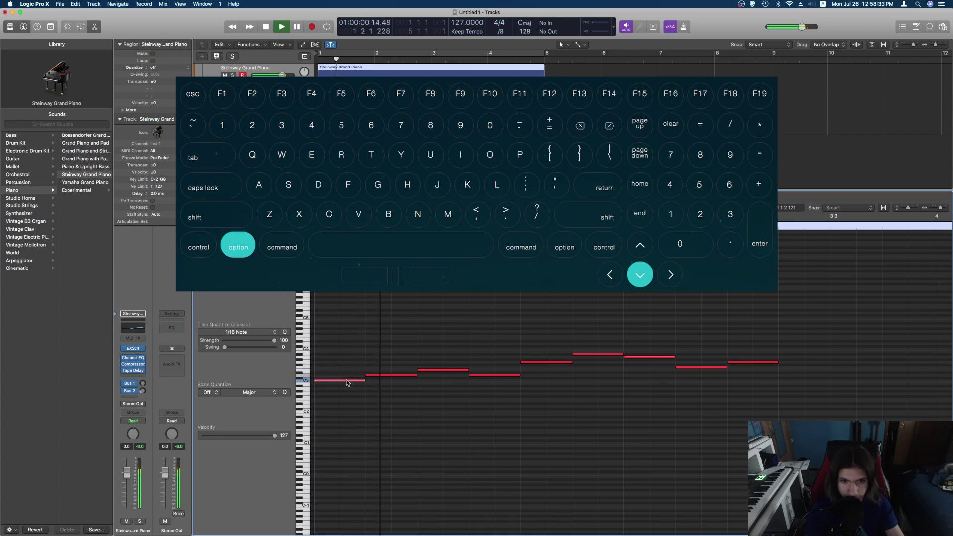
pyautogui.press('space')
pyautogui.click(454, 396)
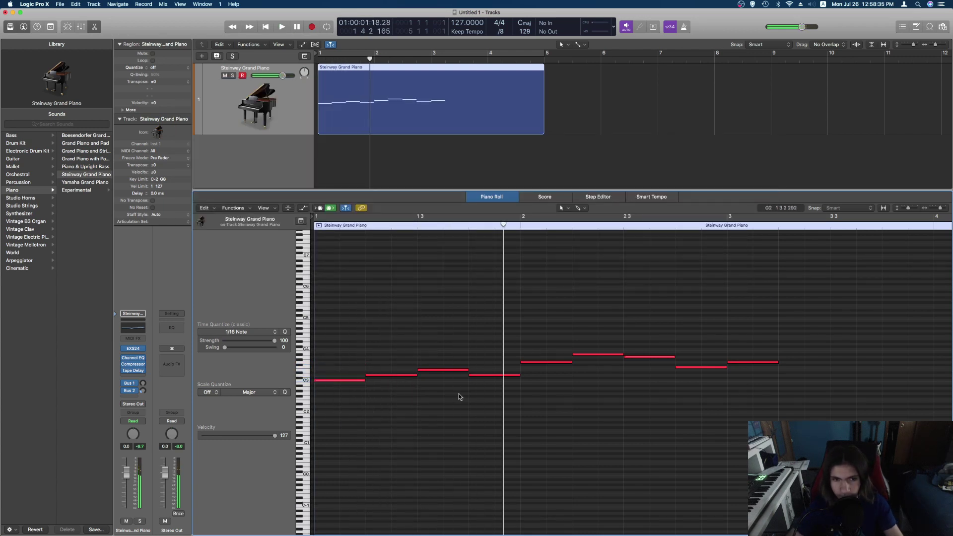
# - Transpose the melody's second note down and up in 12-semitone octave jumps, finishing on D3
pyautogui.click(381, 376)
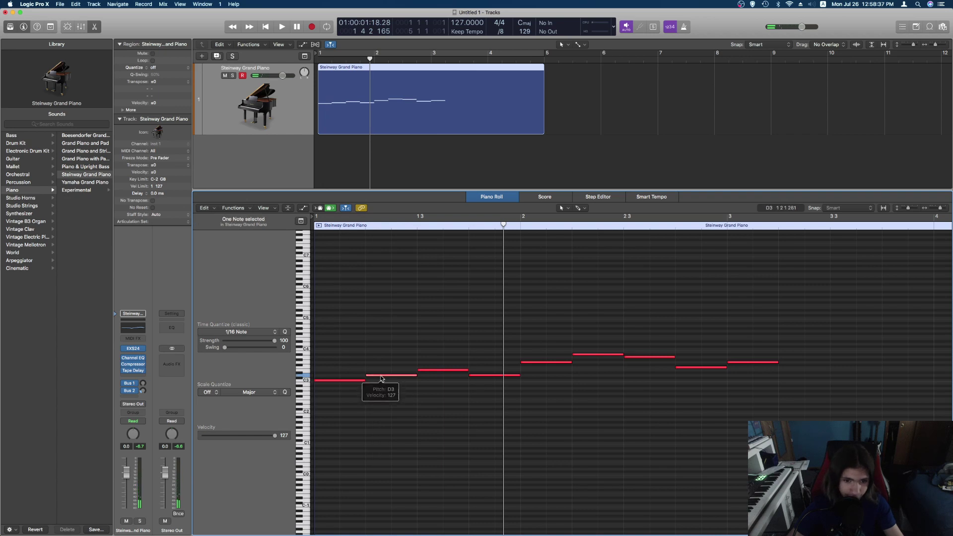
pyautogui.click(365, 226)
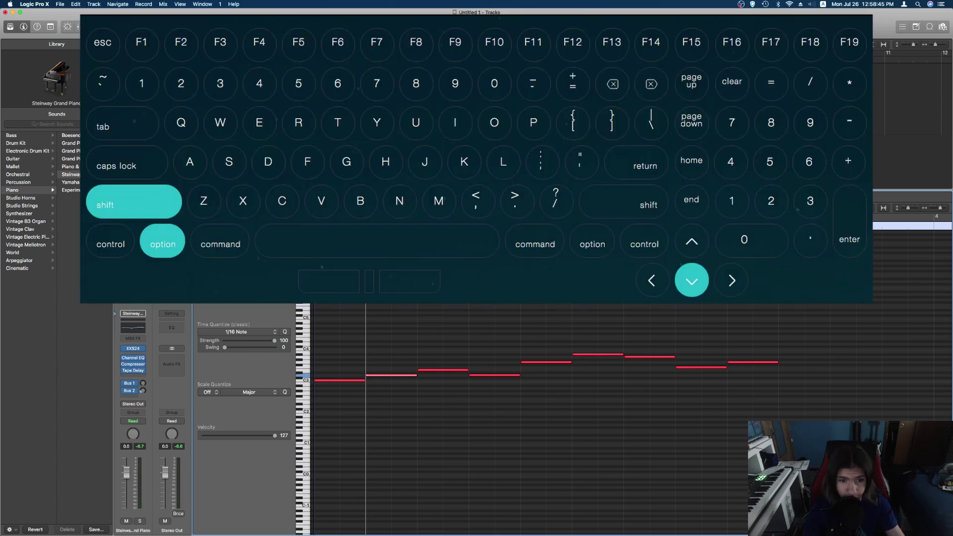
pyautogui.hotkey('shift', 'alt', 'Down')
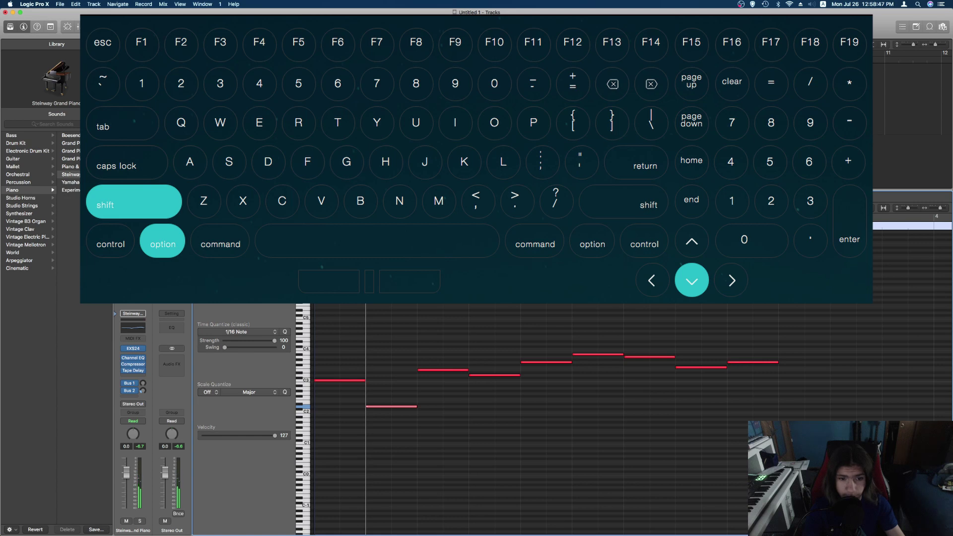
pyautogui.hotkey('shift', 'alt', 'Up')
pyautogui.hotkey('shift', 'alt', 'Up')
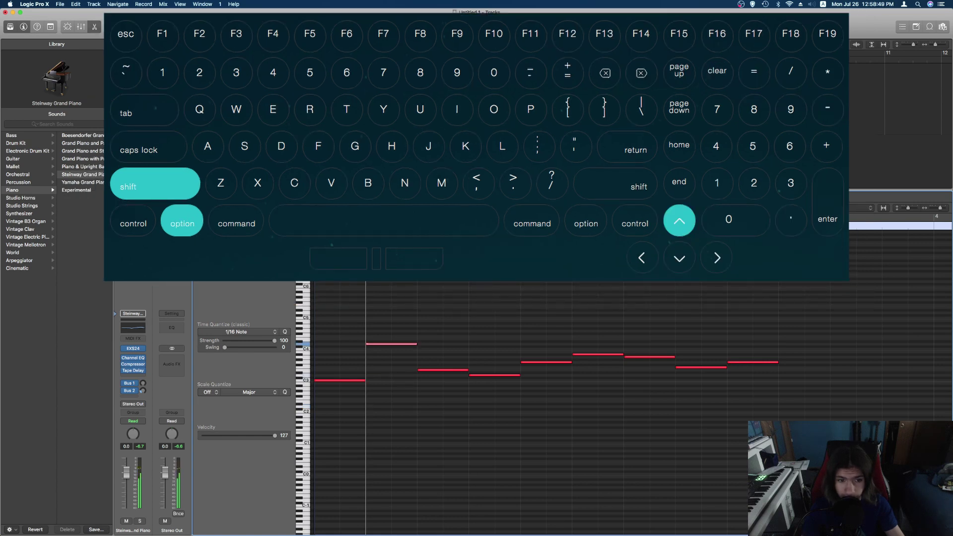
pyautogui.hotkey('shift', 'alt', 'Down')
pyautogui.hotkey('shift', 'alt', 'Down')
pyautogui.hotkey('shift', 'alt', 'Down')
pyautogui.hotkey('shift', 'alt', 'Down')
pyautogui.hotkey('shift', 'alt', 'Down')
pyautogui.hotkey('shift', 'alt', 'Down')
pyautogui.hotkey('shift', 'alt', 'Up')
pyautogui.hotkey('shift', 'alt', 'Up')
pyautogui.hotkey('shift', 'alt', 'Up')
pyautogui.hotkey('shift', 'alt', 'Up')
pyautogui.hotkey('shift', 'alt', 'Up')
pyautogui.hotkey('shift', 'alt', 'Up')
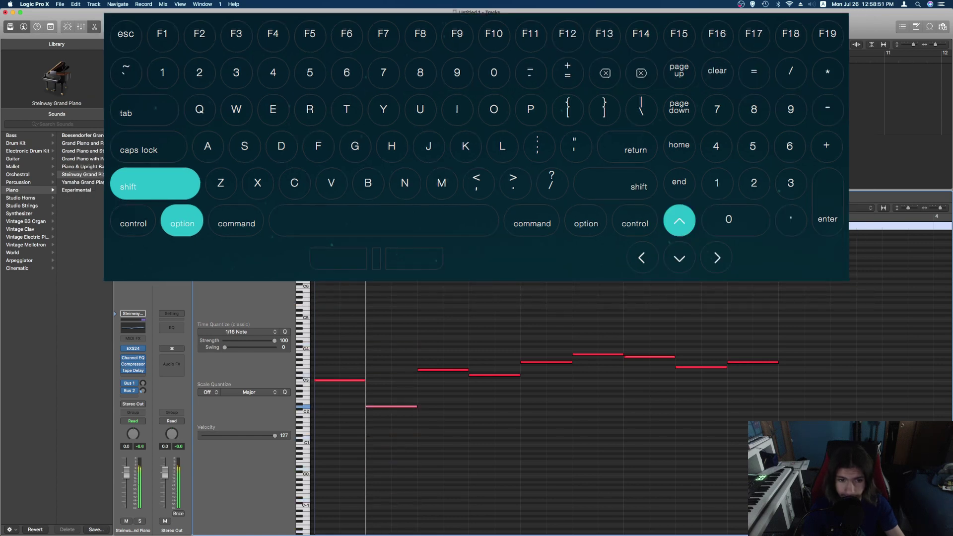
pyautogui.hotkey('shift', 'alt', 'Down')
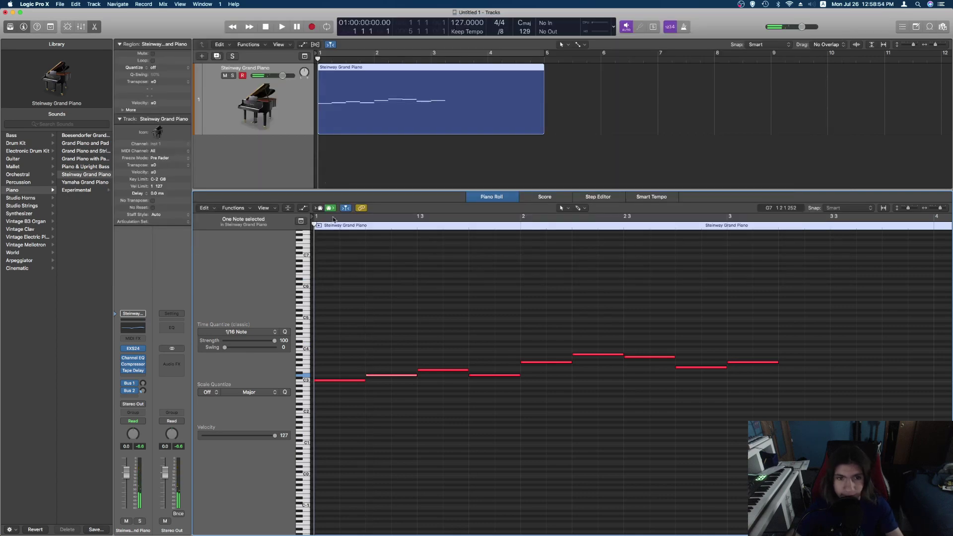
# - Position the playhead at the middle of the first C3 note and split the note there
pyautogui.click(344, 241)
pyautogui.click(339, 226)
pyautogui.hscroll(5, 401, 272)
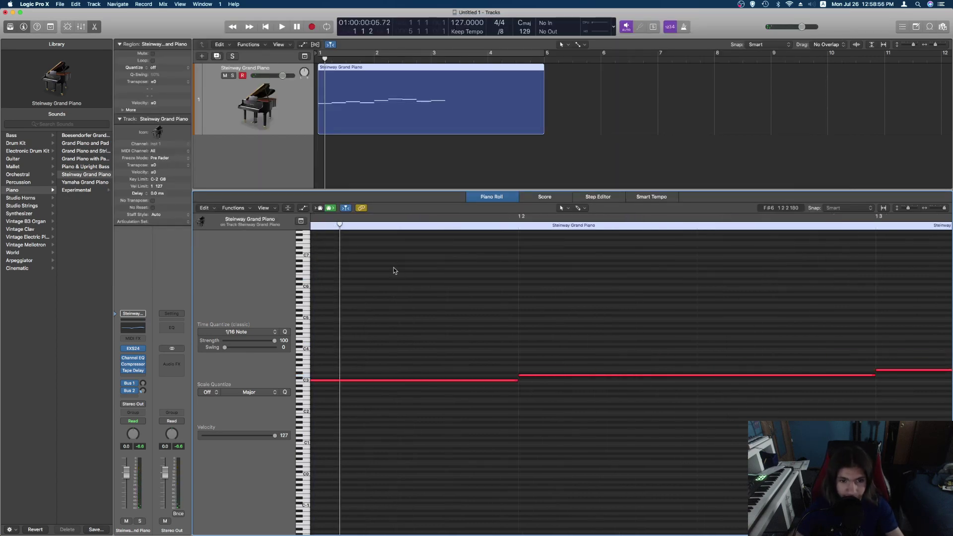
pyautogui.hscroll(-8, 394, 271)
pyautogui.hscroll(5, 401, 285)
pyautogui.scroll(5, 399, 286)
pyautogui.hscroll(-4, 392, 289)
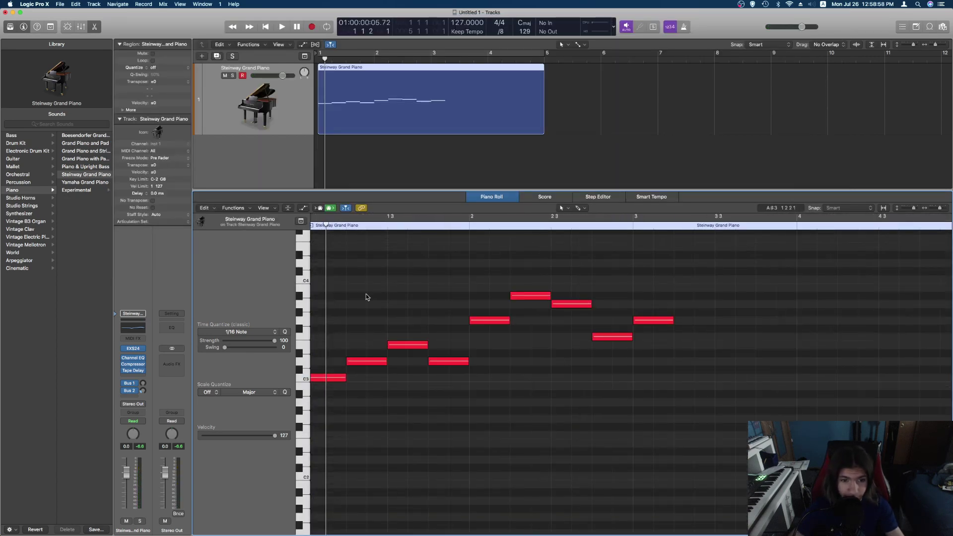
pyautogui.rightClick(328, 379)
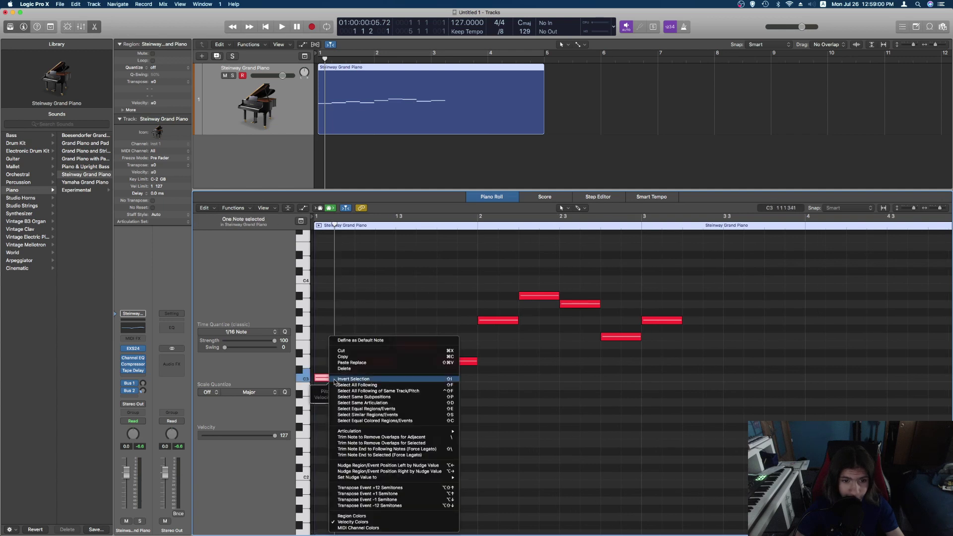
pyautogui.click(495, 451)
pyautogui.press('super+t')
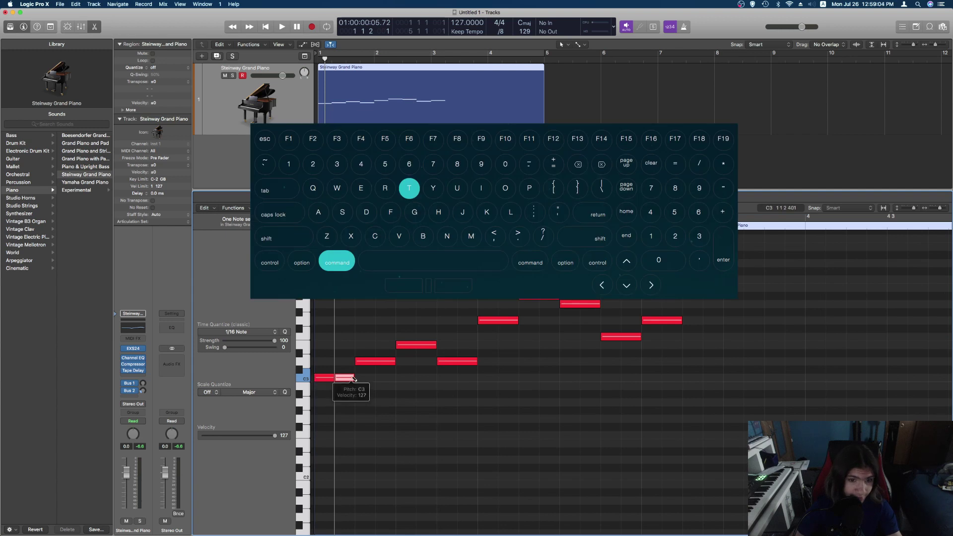
# - Split the second note at its midpoint using the playhead, and select the third note with the playhead at its middle
pyautogui.click(375, 224)
pyautogui.press('super+t')
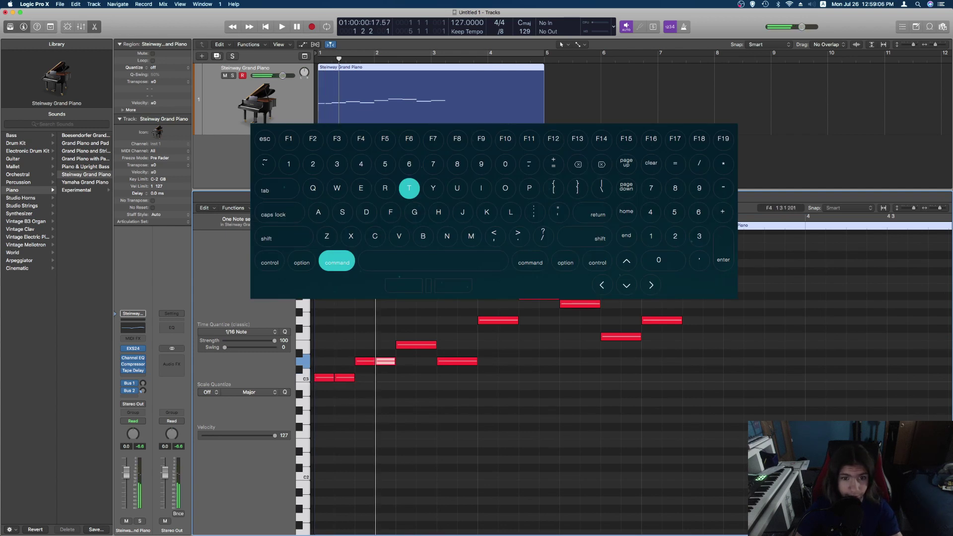
pyautogui.click(416, 225)
pyautogui.click(416, 344)
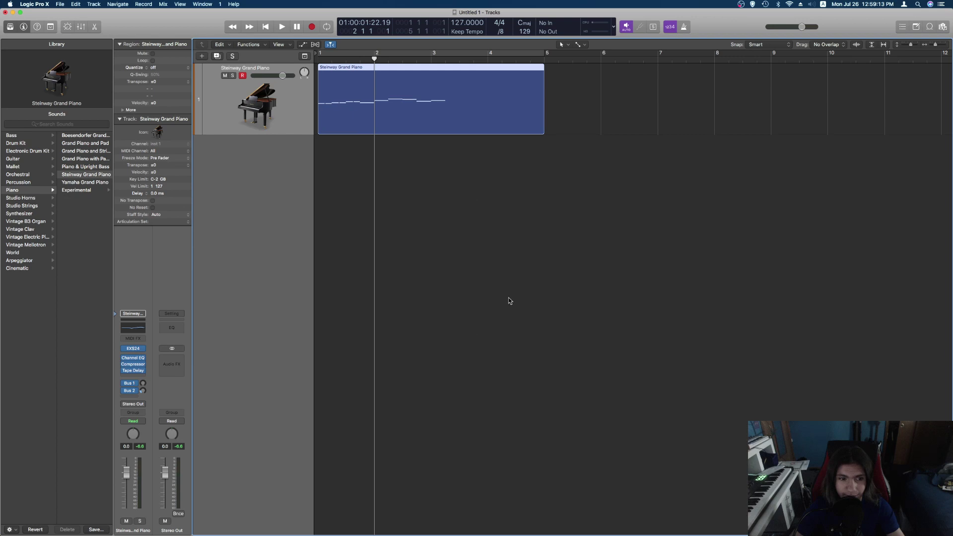
# - Split the Steinway Grand Piano region at bar 2, move the second part about four bars right, and undo both changes
pyautogui.click(508, 298)
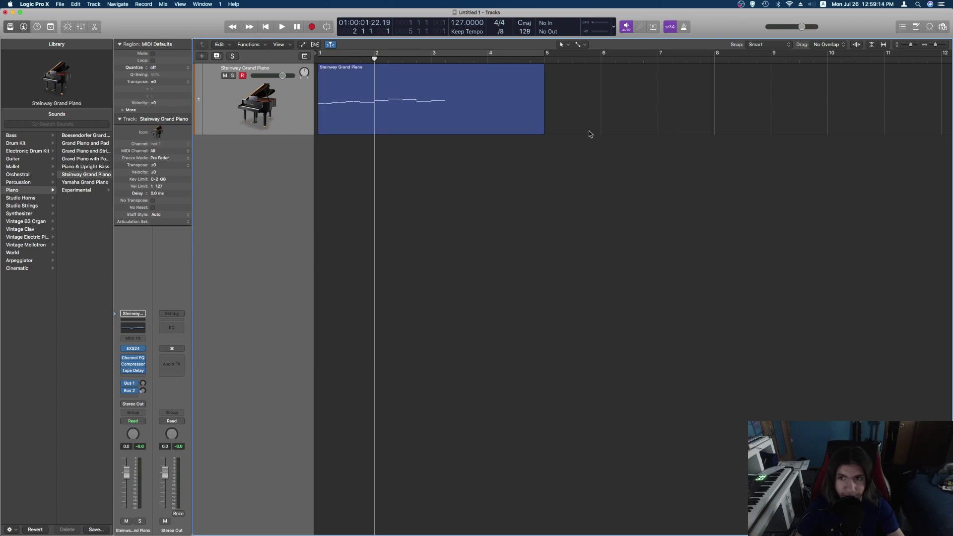
pyautogui.click(402, 109)
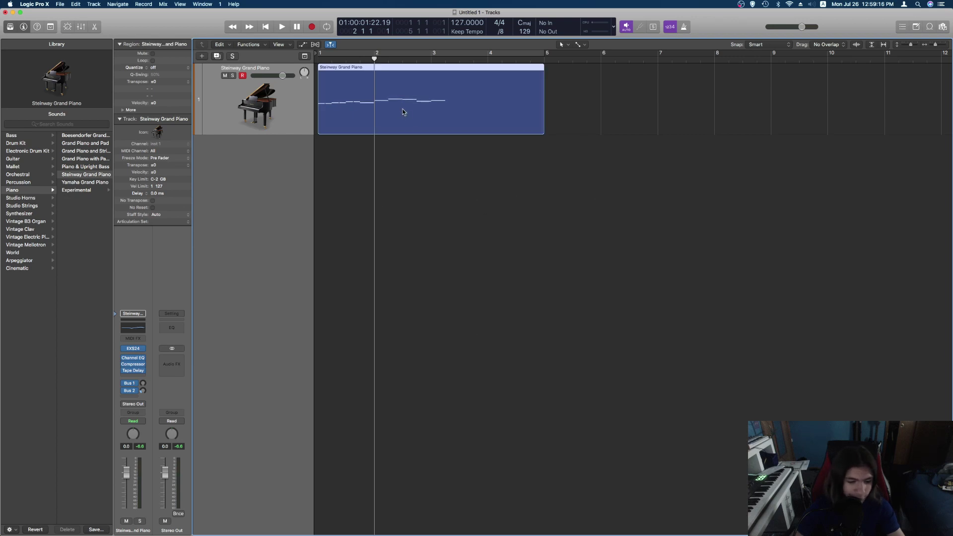
pyautogui.press('super+t')
pyautogui.moveTo(402, 112); pyautogui.dragTo(632, 124)
pyautogui.press('super+z')
pyautogui.press('super+z')
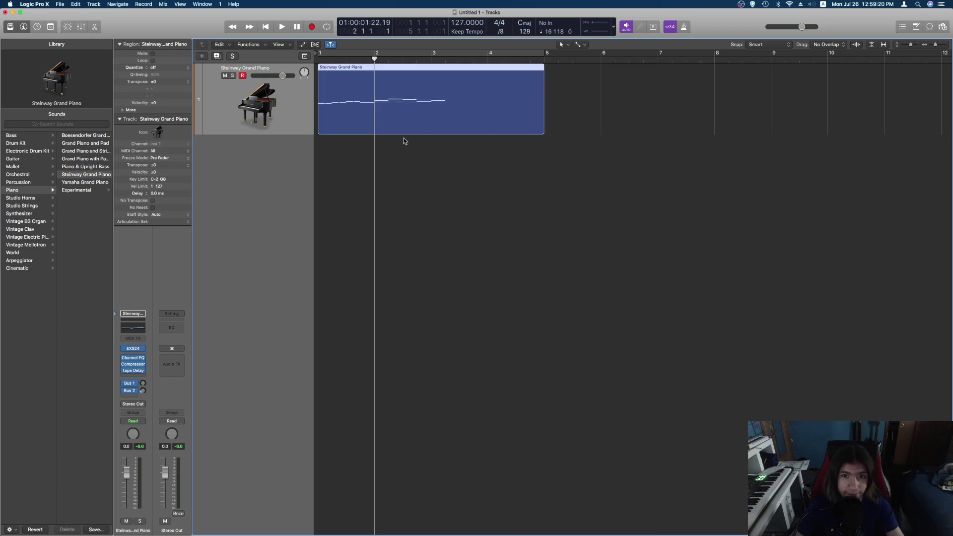